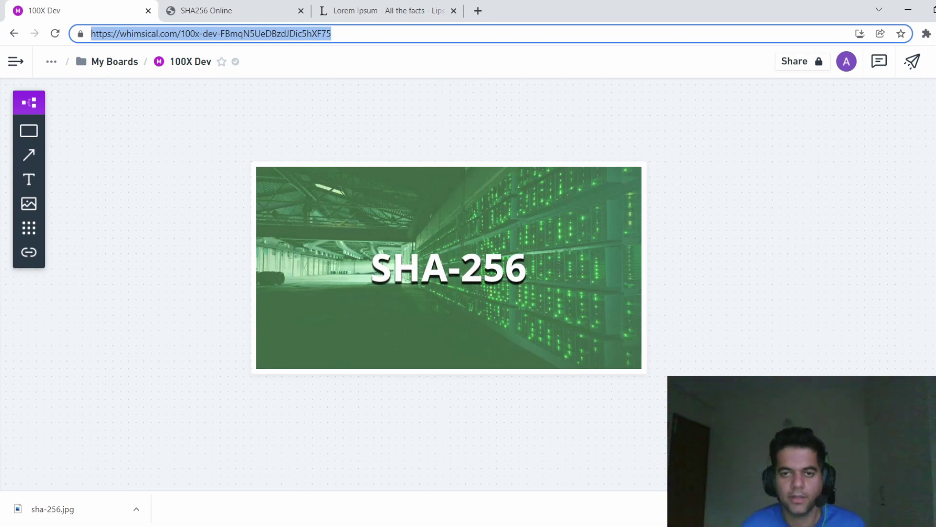
# Examine the SHA 256 flowchart below the title image, from data to be encrypted through a-z and 1-9 to 64 char
pyautogui.press('Escape')
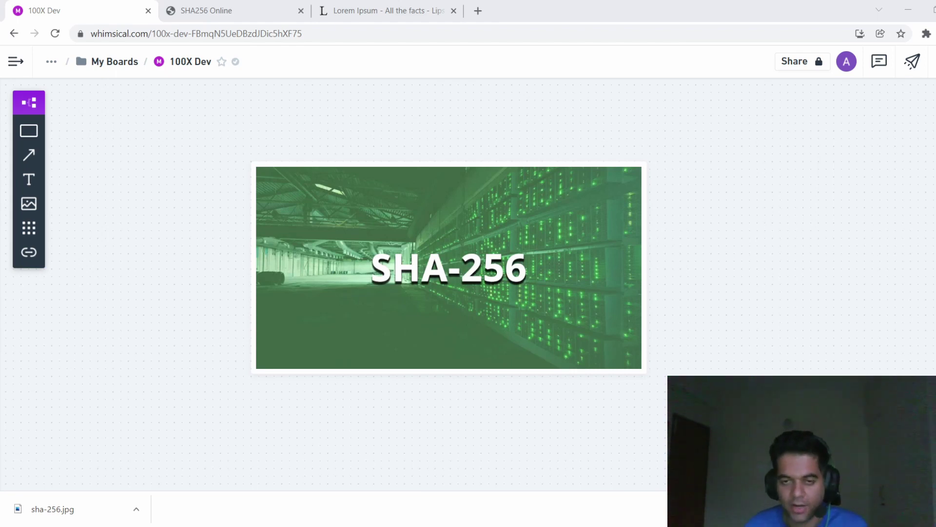
pyautogui.scroll(-7, 468, 273)
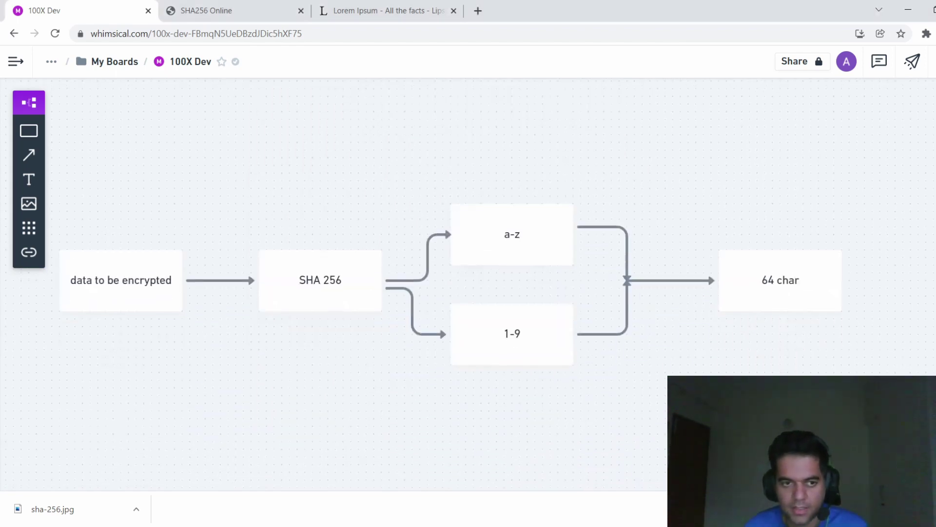
pyautogui.click(320, 281)
pyautogui.click(220, 336)
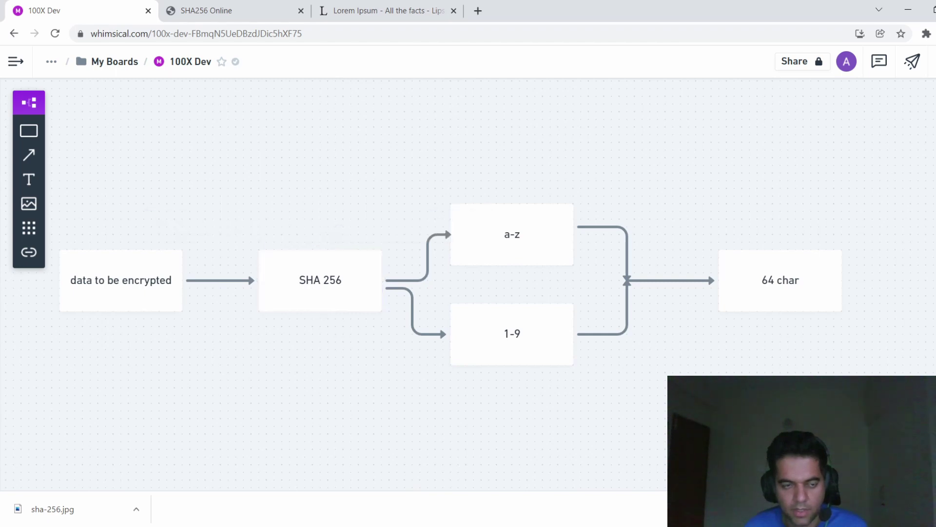
pyautogui.click(121, 280)
pyautogui.press('Escape')
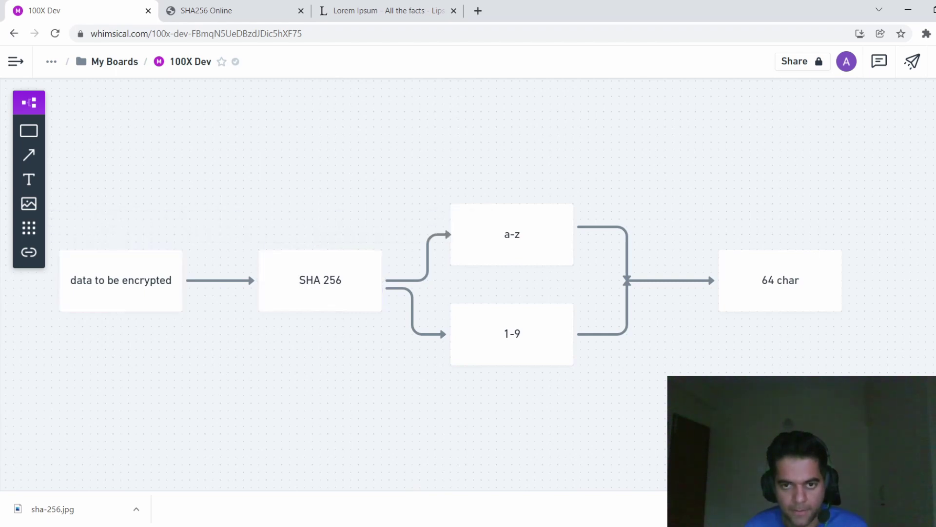
pyautogui.click(512, 234)
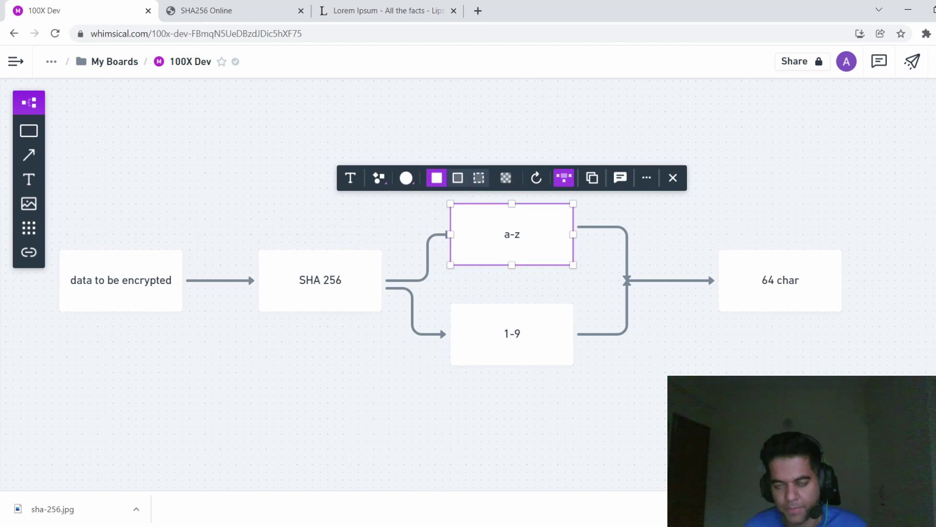
pyautogui.click(512, 334)
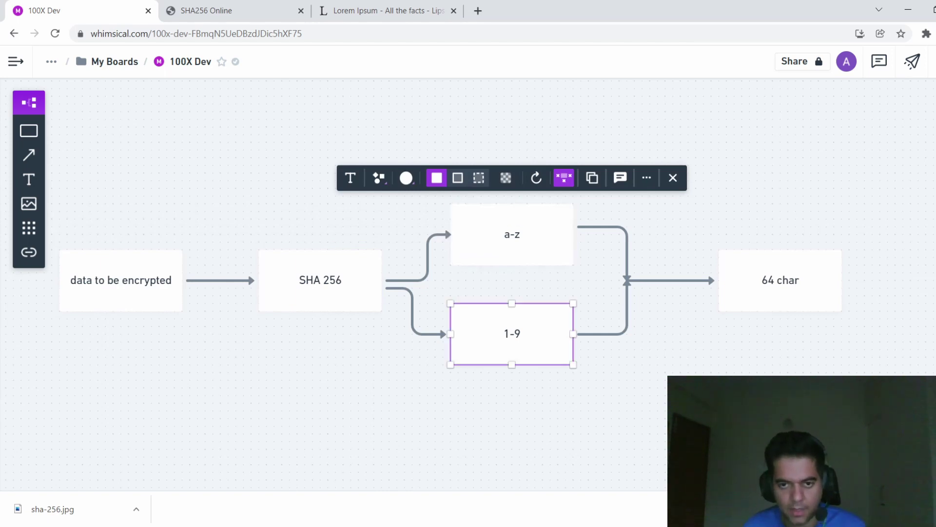
pyautogui.press('Escape')
pyautogui.click(512, 234)
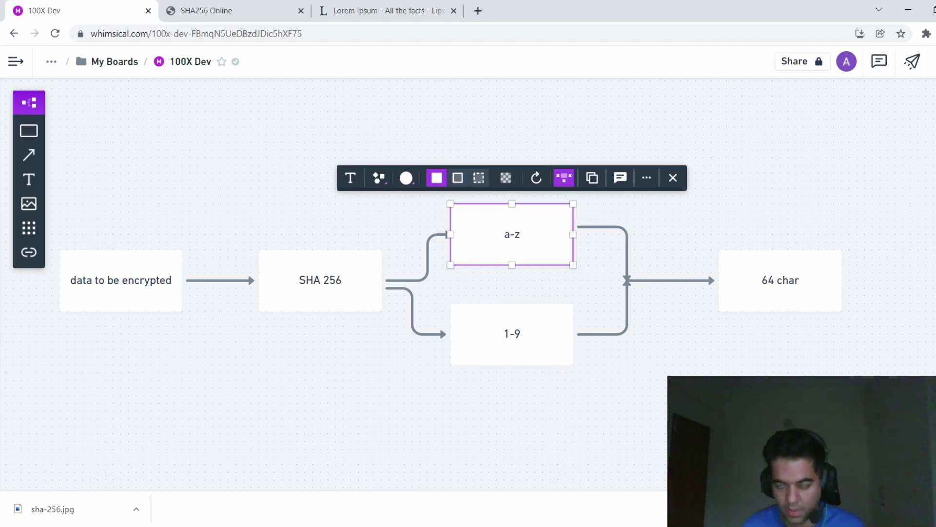
pyautogui.click(512, 334)
pyautogui.press('Escape')
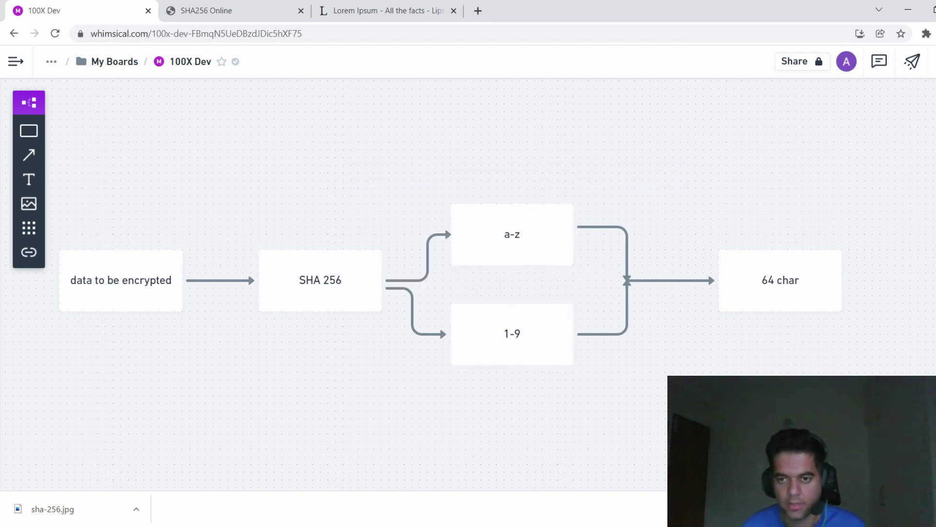
pyautogui.click(780, 281)
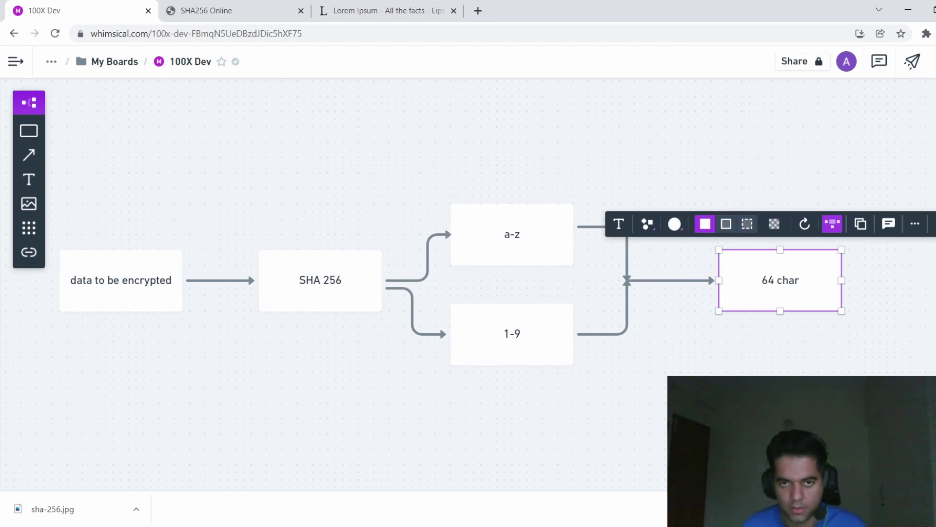
pyautogui.press('Escape')
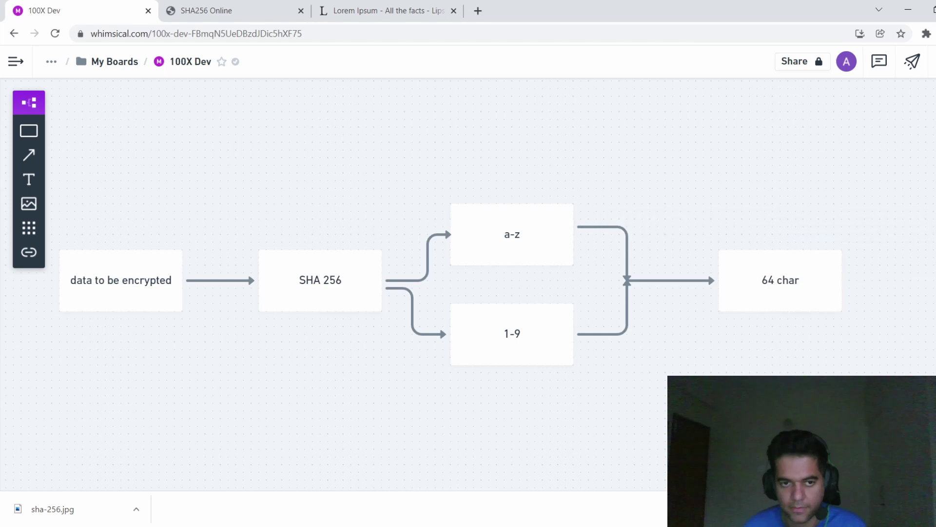
# Review the flowchart as a whole, then its a-z, 1-9 and 64 char boxes individually
pyautogui.moveTo(67, 148); pyautogui.dragTo(907, 356)
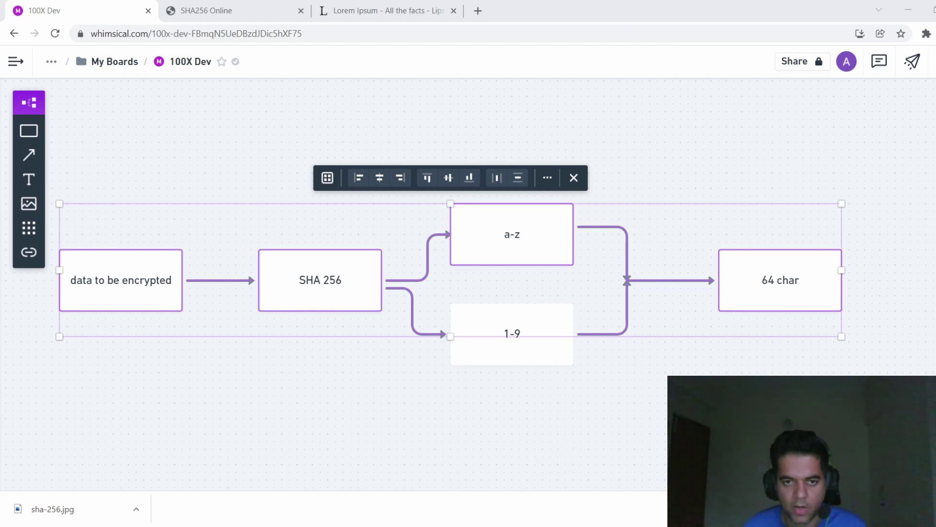
pyautogui.click(439, 414)
pyautogui.click(780, 280)
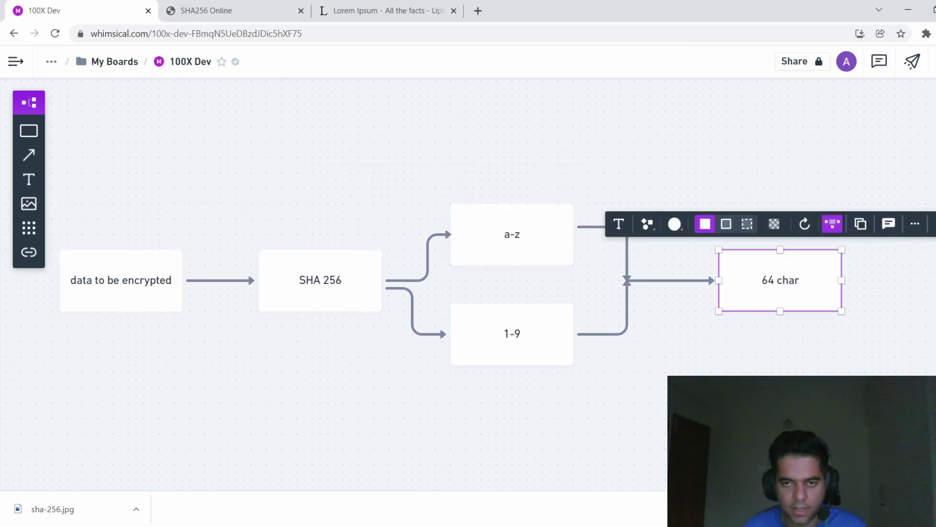
pyautogui.click(512, 234)
pyautogui.click(512, 334)
pyautogui.click(512, 234)
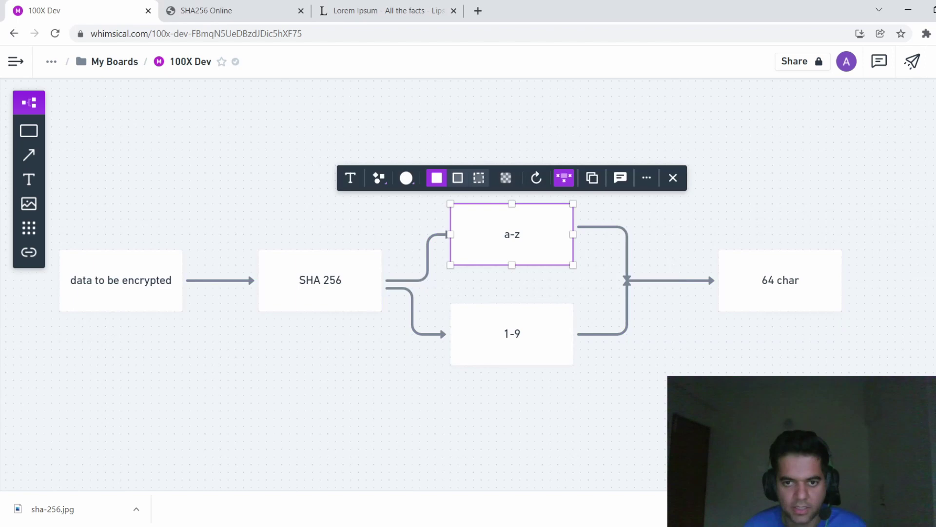
pyautogui.click(512, 334)
pyautogui.click(512, 235)
pyautogui.click(512, 334)
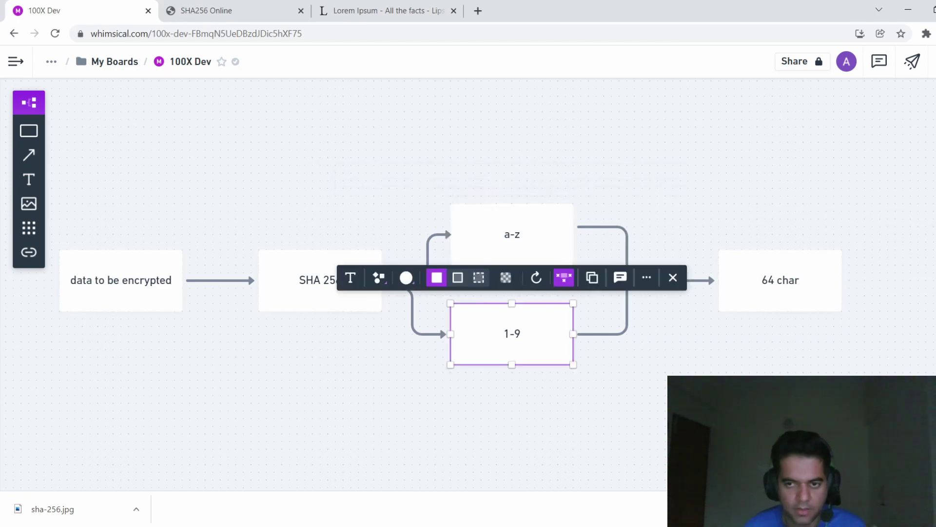
pyautogui.click(781, 281)
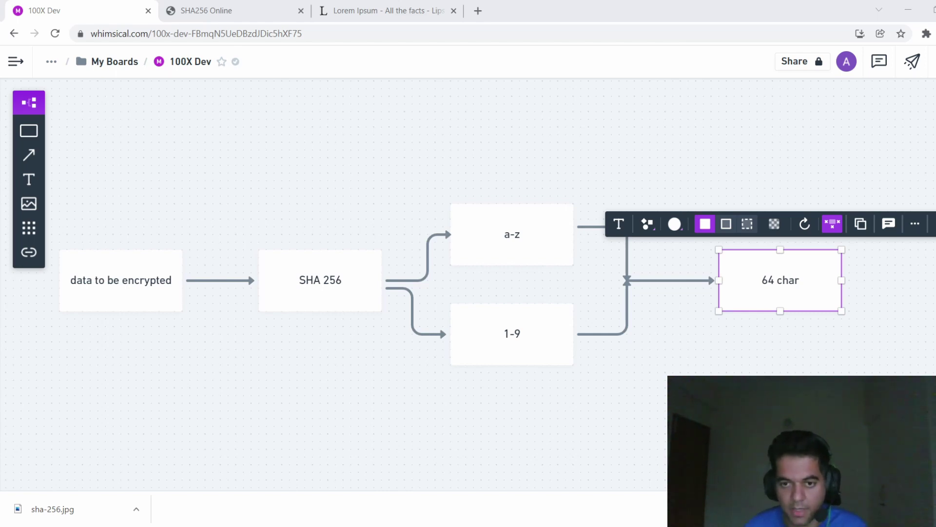
# Switch to the SHA256 Online tool, hash the single letter "a", and inspect the full output string
pyautogui.hotkey('ctrl', 'Tab')
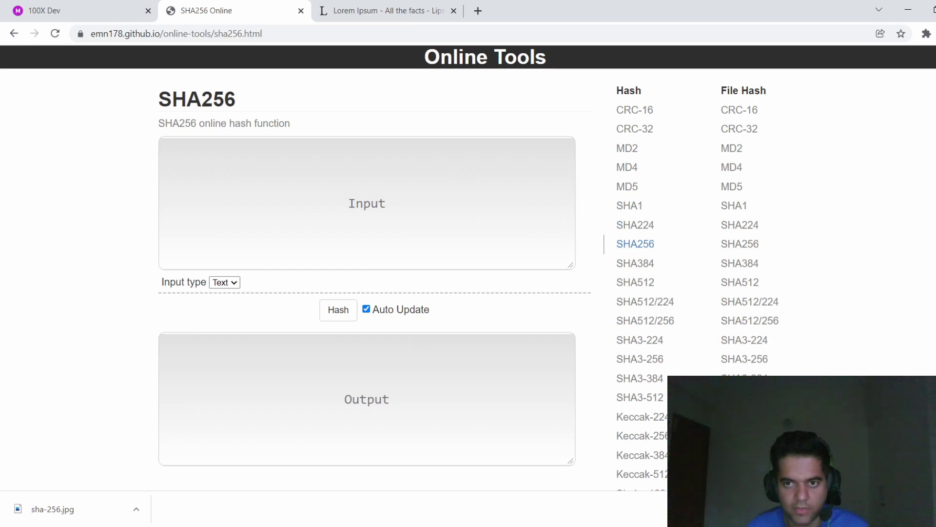
pyautogui.click(367, 203)
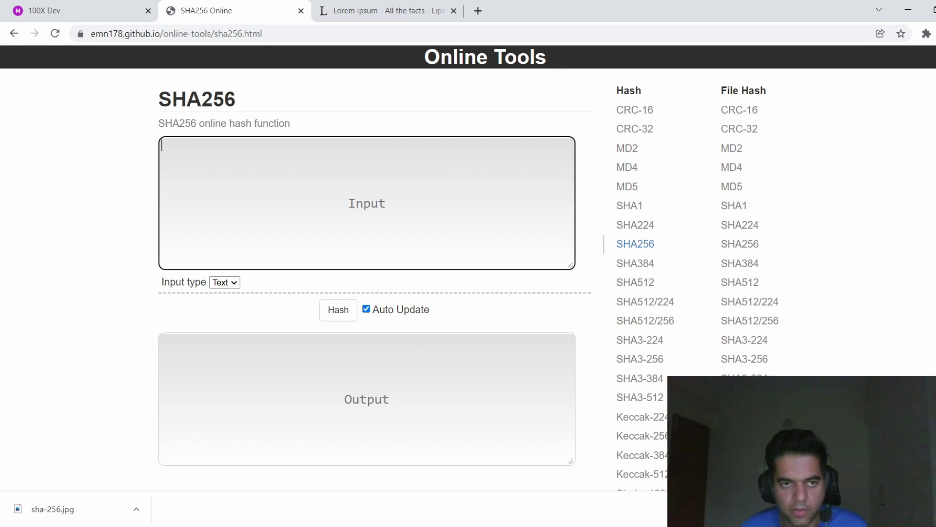
pyautogui.write('a')
pyautogui.moveTo(524, 340); pyautogui.dragTo(161, 340)
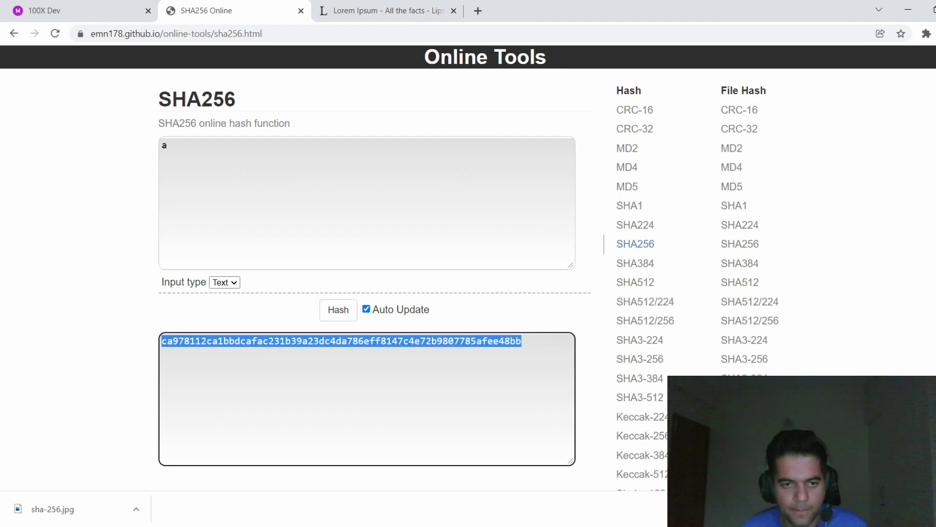
pyautogui.click(122, 347)
# Copy the "What is Lorem Ipsum?" paragraph from the open lipsum.com page
pyautogui.click(414, 11)
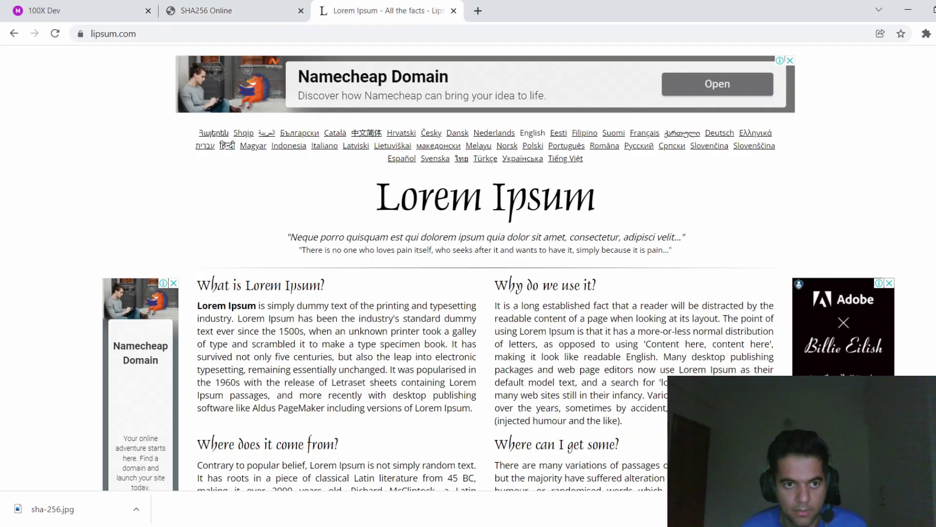
pyautogui.moveTo(476, 413); pyautogui.dragTo(349, 371)
pyautogui.click(349, 371)
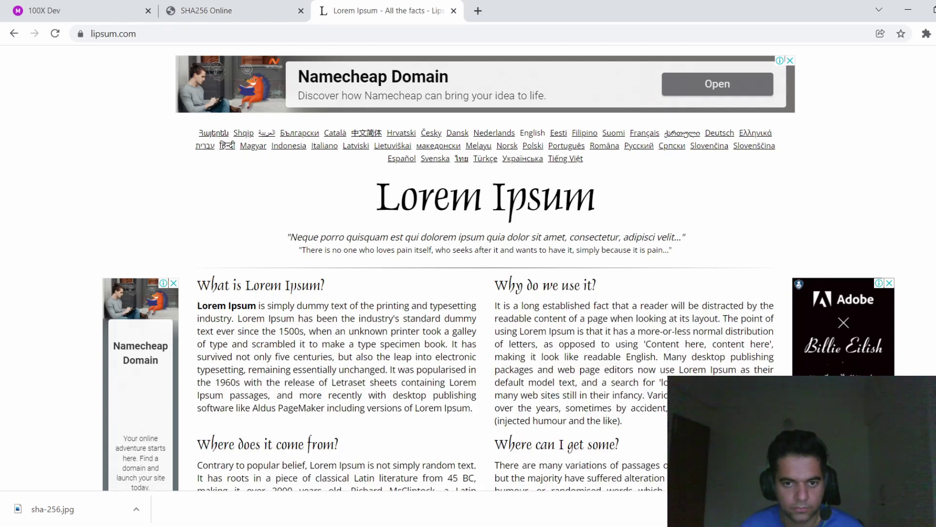
pyautogui.moveTo(471, 407); pyautogui.dragTo(197, 306)
pyautogui.hotkey('ctrl', 'c')
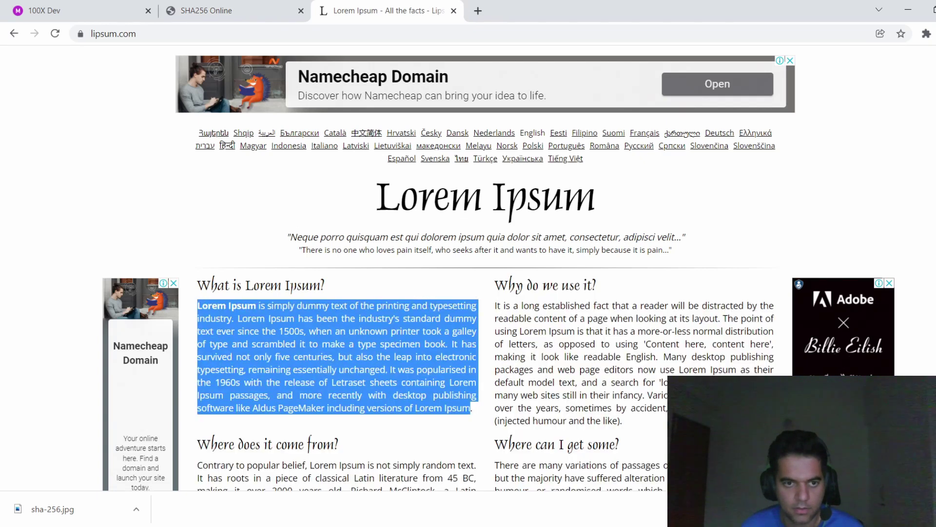
# Replace the SHA256 Online tool's input with the copied Lorem Ipsum paragraph and highlight its hash output
pyautogui.hotkey('ctrl', 'shift', 'Tab')
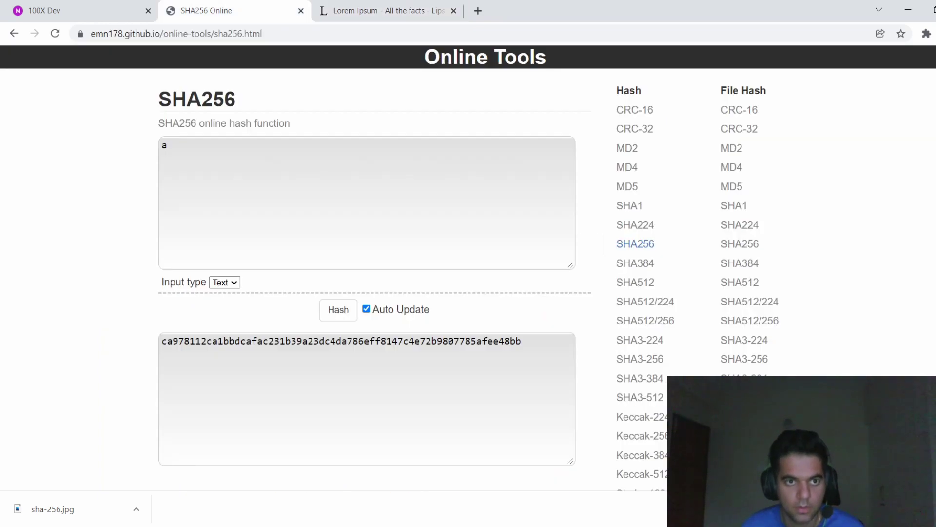
pyautogui.click(167, 145)
pyautogui.hotkey('ctrl', 'a')
pyautogui.hotkey('ctrl', 'v')
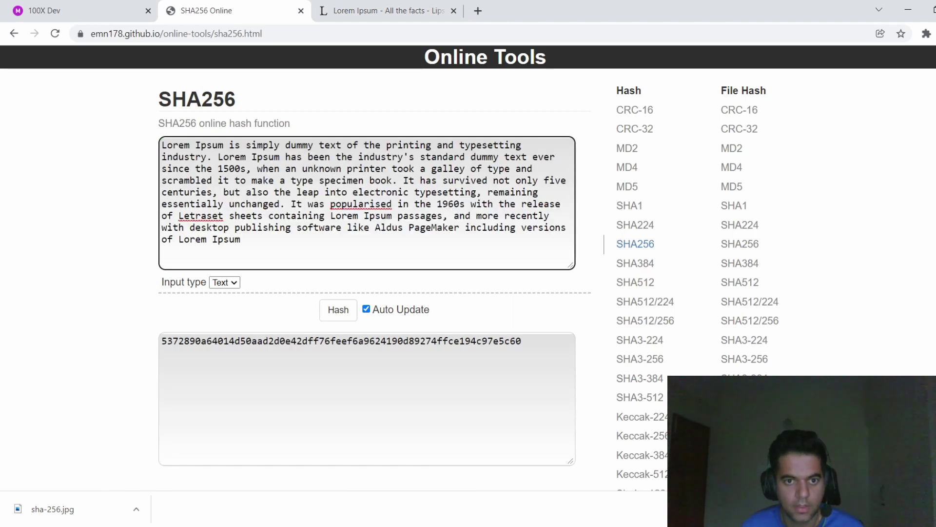
pyautogui.moveTo(523, 341); pyautogui.dragTo(161, 341)
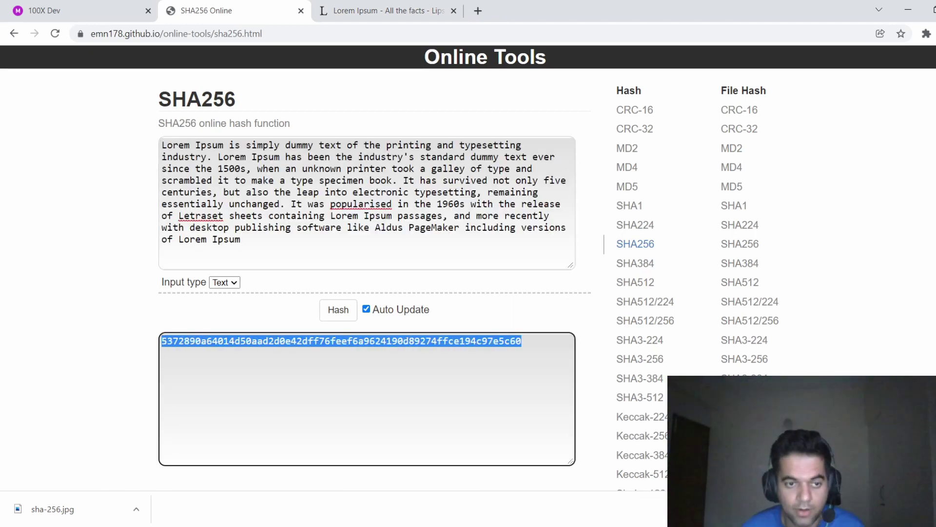
pyautogui.hotkey('alt', 'Tab')
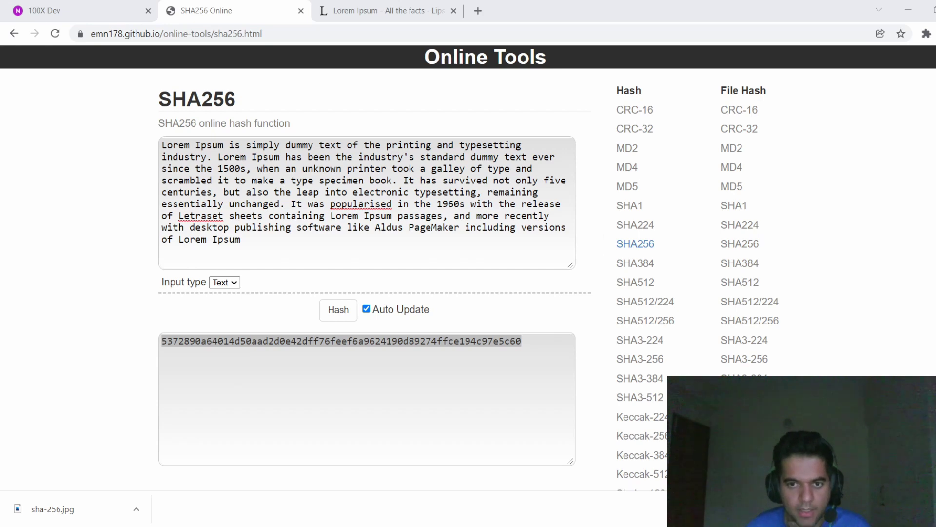
# Examine the paragraph's hash from its first to its last characters
pyautogui.click(397, 341)
pyautogui.click(241, 239)
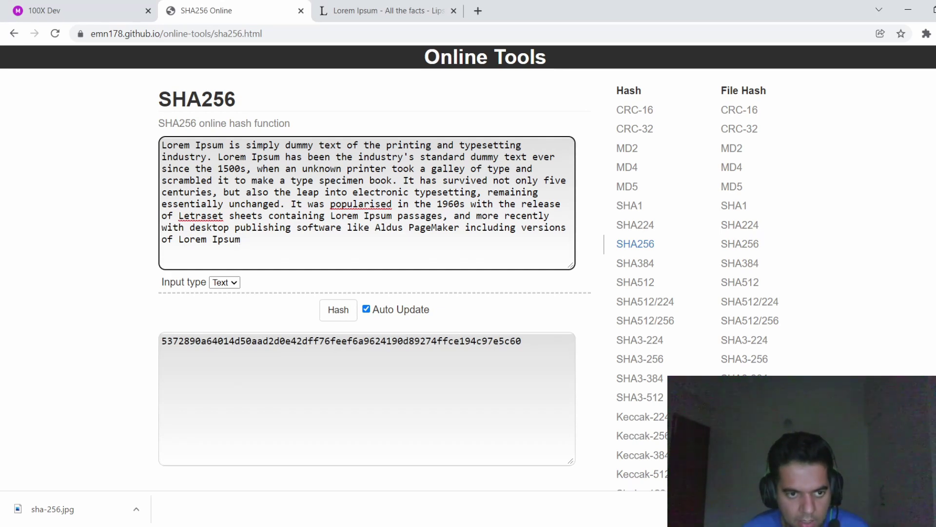
pyautogui.moveTo(162, 341); pyautogui.dragTo(522, 340)
pyautogui.click(522, 340)
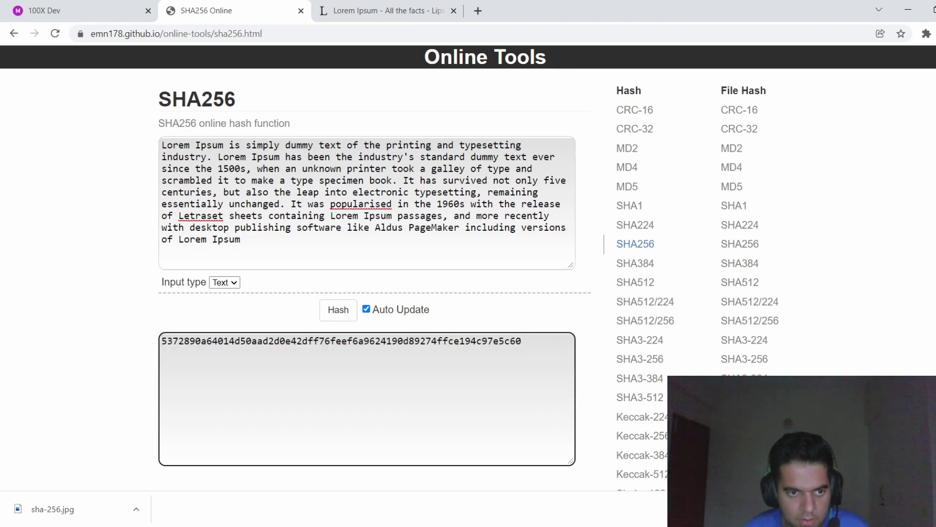
pyautogui.moveTo(162, 341); pyautogui.dragTo(173, 341)
pyautogui.moveTo(510, 341); pyautogui.dragTo(521, 341)
pyautogui.click(522, 340)
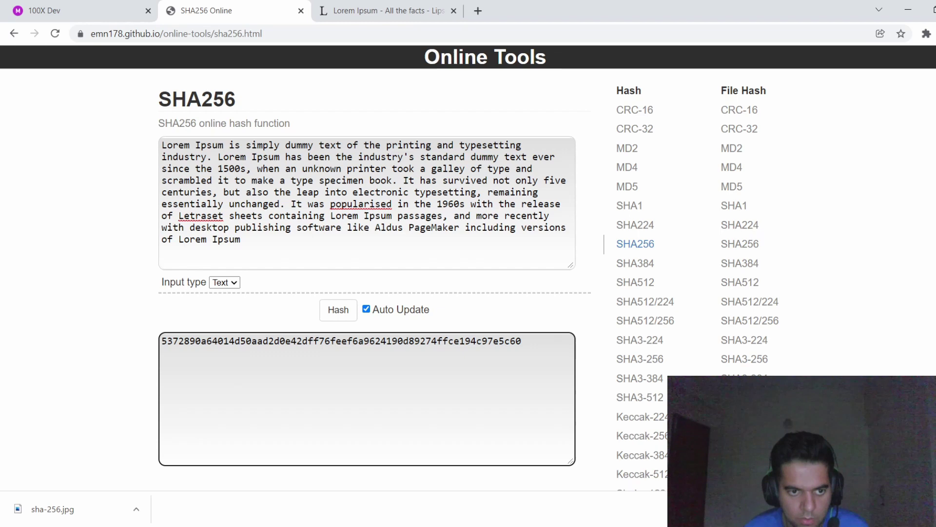
pyautogui.moveTo(162, 341); pyautogui.dragTo(168, 341)
pyautogui.press('End')
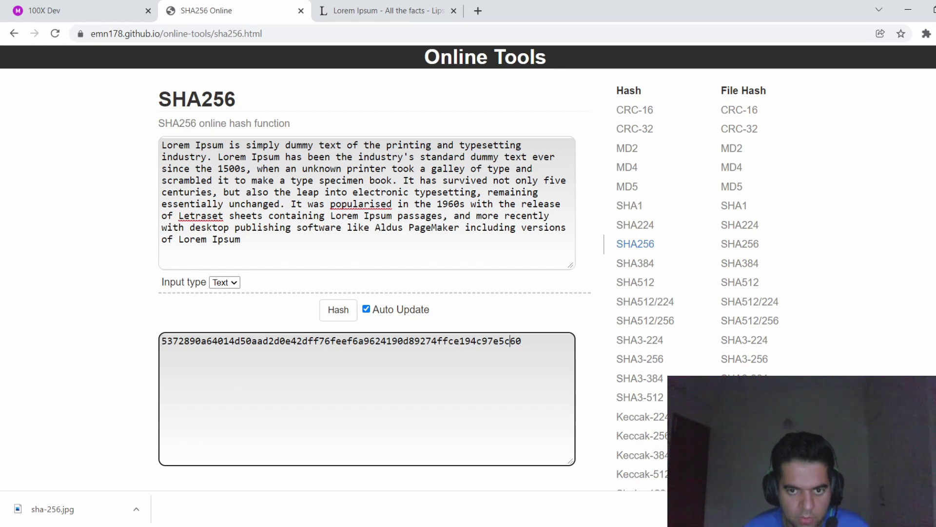
# Append "w" and "q" one at a time to the end of the input text, highlighting the hash output after each letter
pyautogui.click(240, 240)
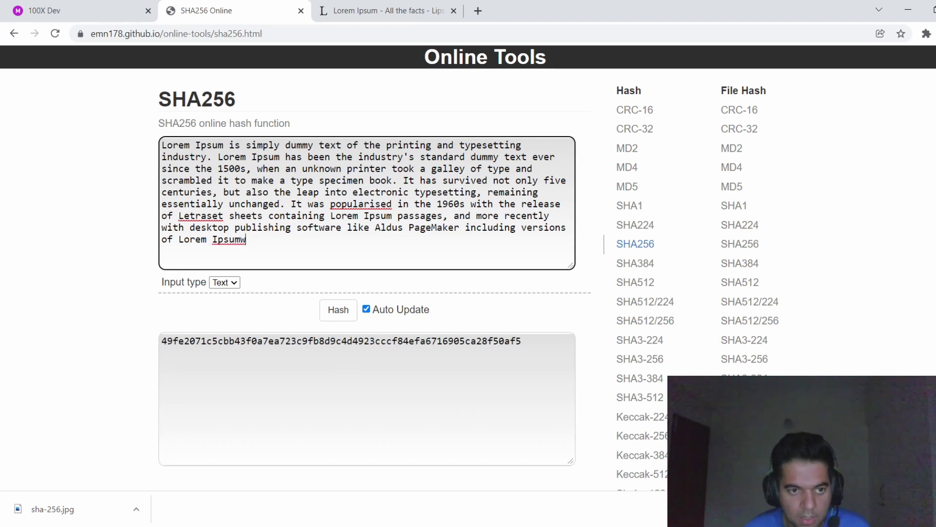
pyautogui.moveTo(162, 340); pyautogui.dragTo(522, 341)
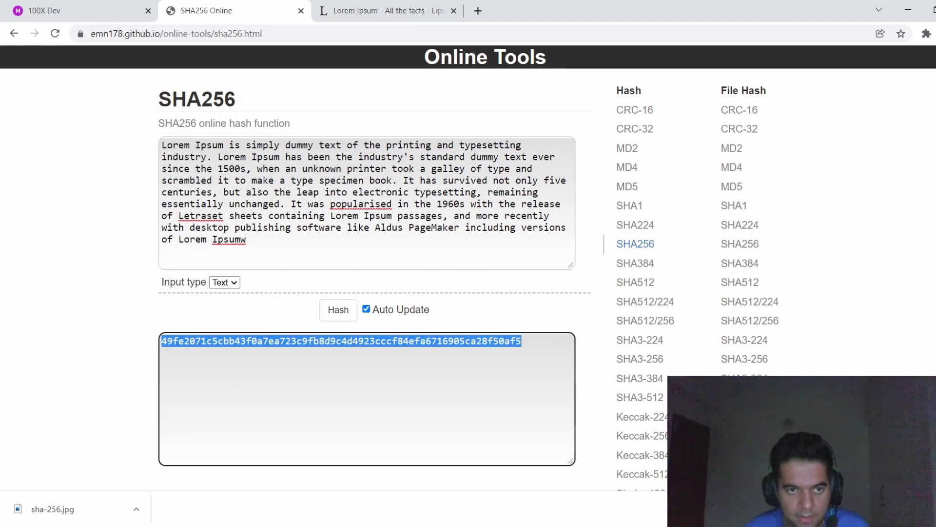
pyautogui.click(246, 239)
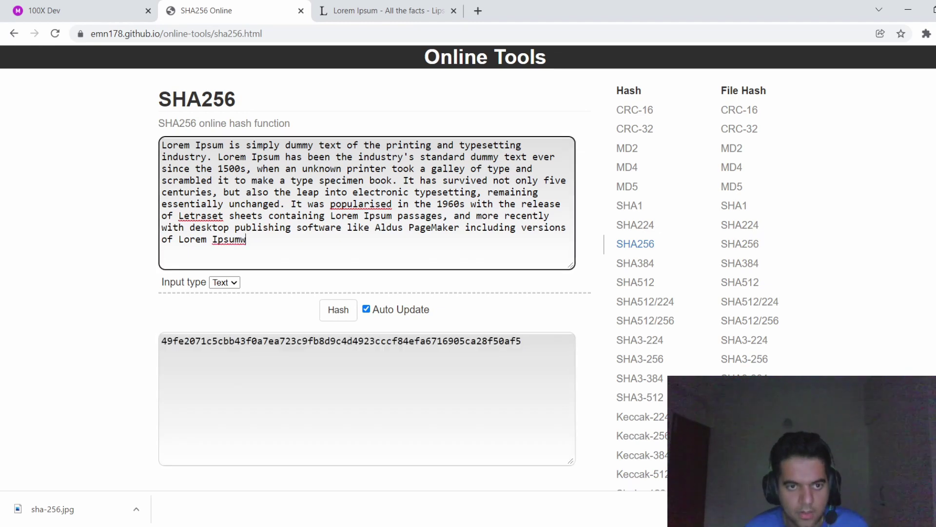
pyautogui.write('q')
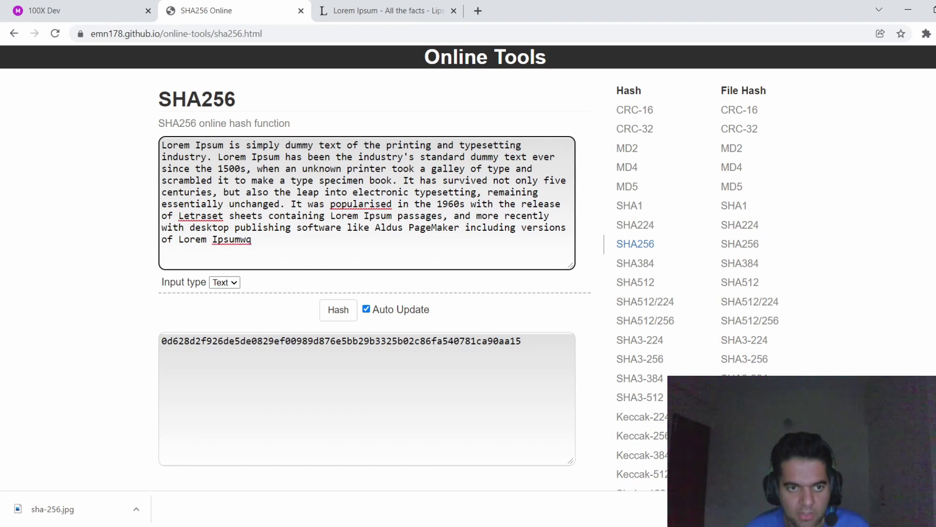
pyautogui.moveTo(162, 341); pyautogui.dragTo(522, 341)
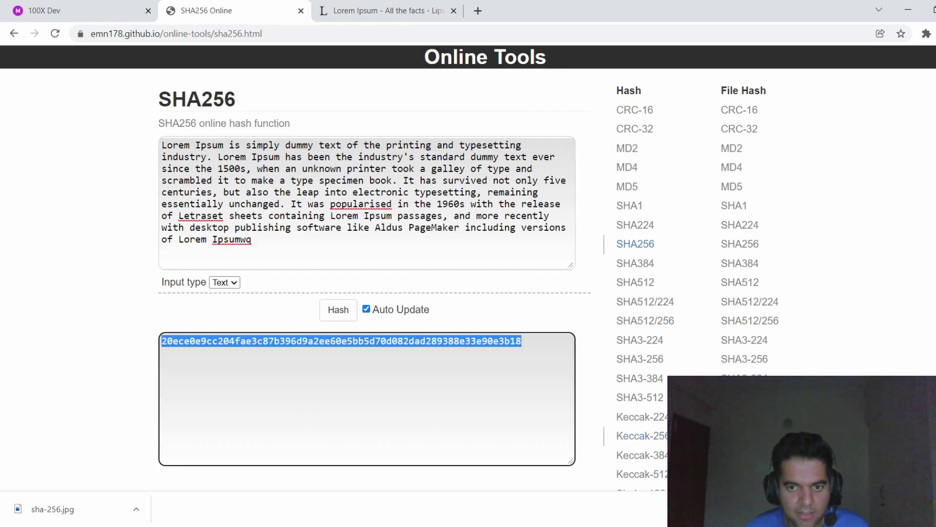
pyautogui.hotkey('alt', 'Tab')
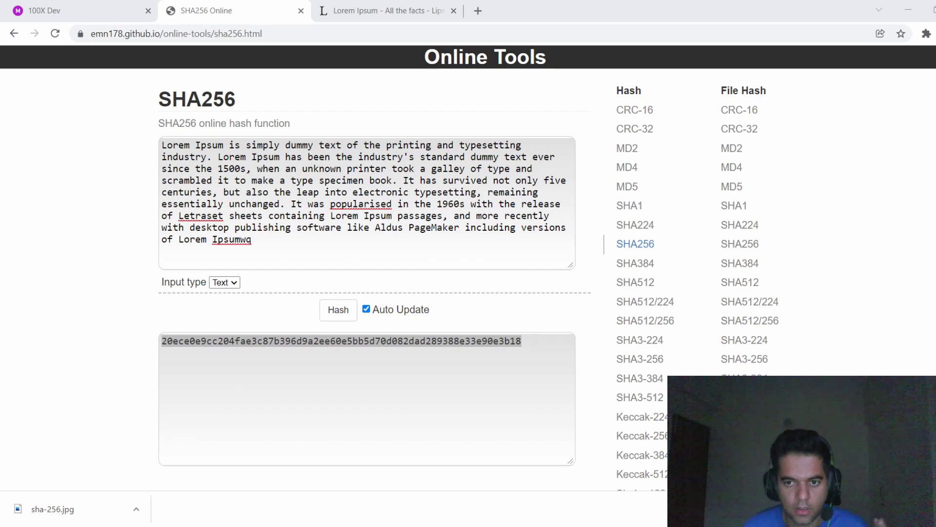
# Switch to the Whimsical board and place an empty rectangle below the flowchart, beneath the 1-9 box
pyautogui.click(54, 10)
pyautogui.scroll(-1, 488, 195)
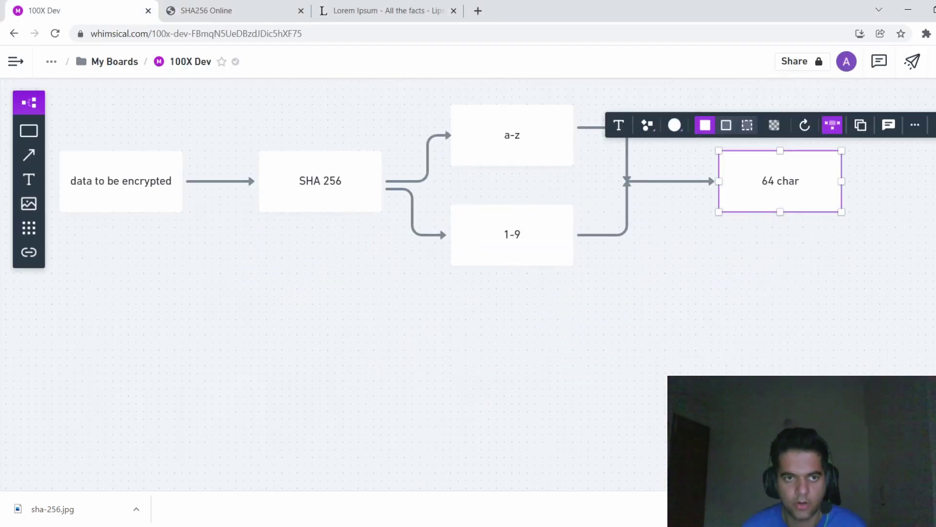
pyautogui.click(29, 131)
pyautogui.click(443, 380)
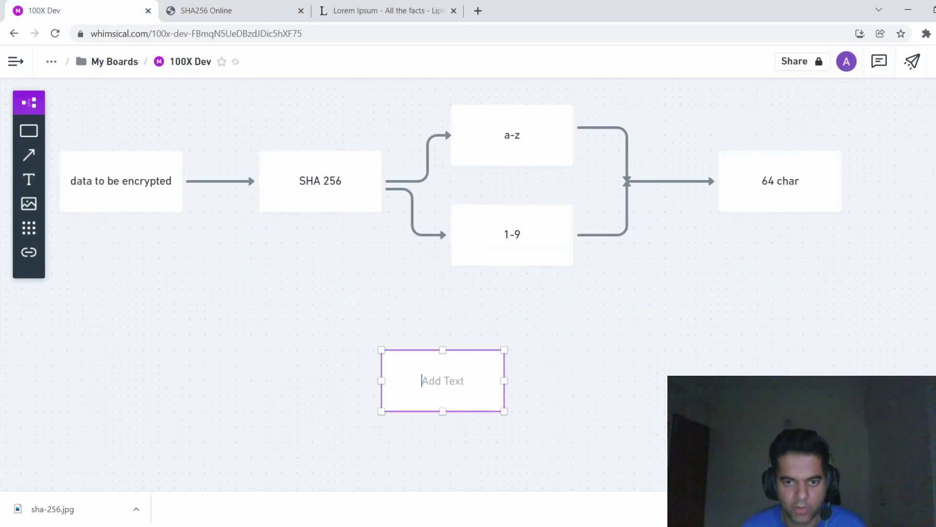
pyautogui.moveTo(443, 381); pyautogui.dragTo(496, 411)
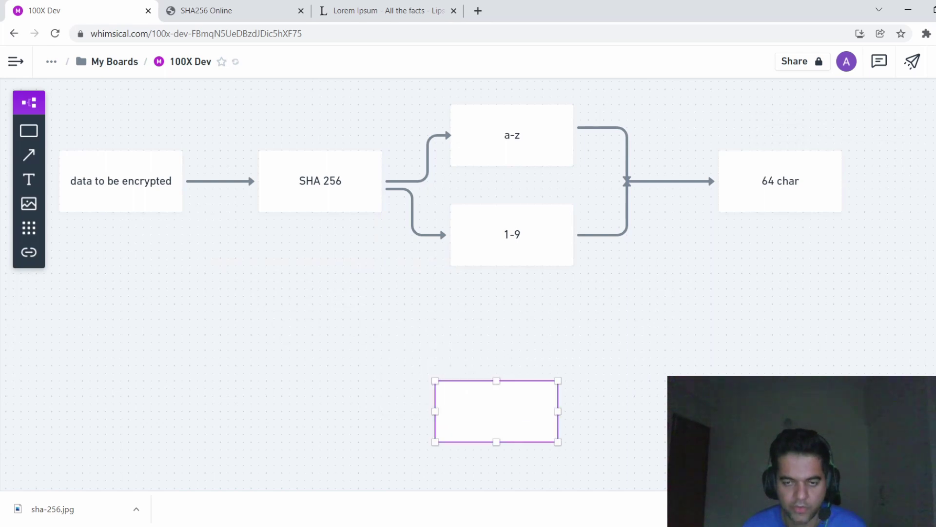
# Enter "1. ONE WAY" and "2. DETERMINISTIC" on separate lines in the new rectangle
pyautogui.scroll(-5, 495, 411)
pyautogui.click(497, 289)
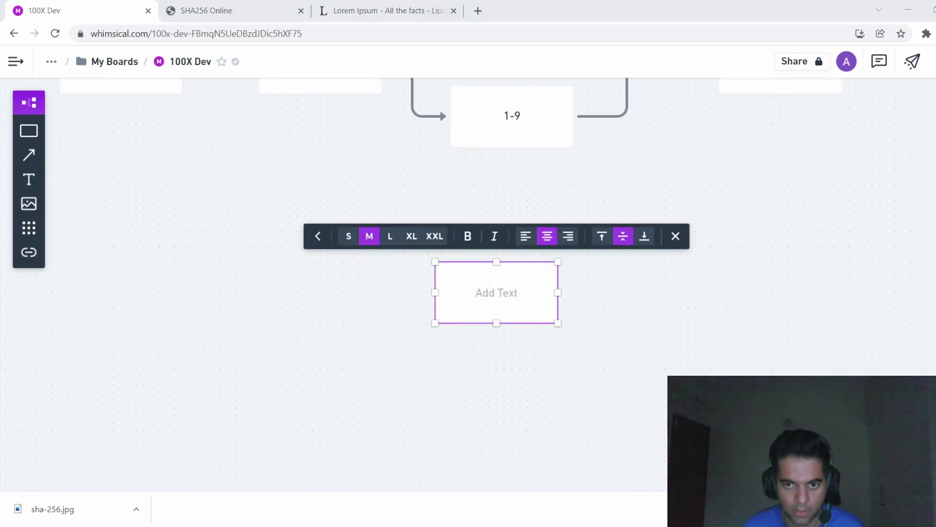
pyautogui.write('1')
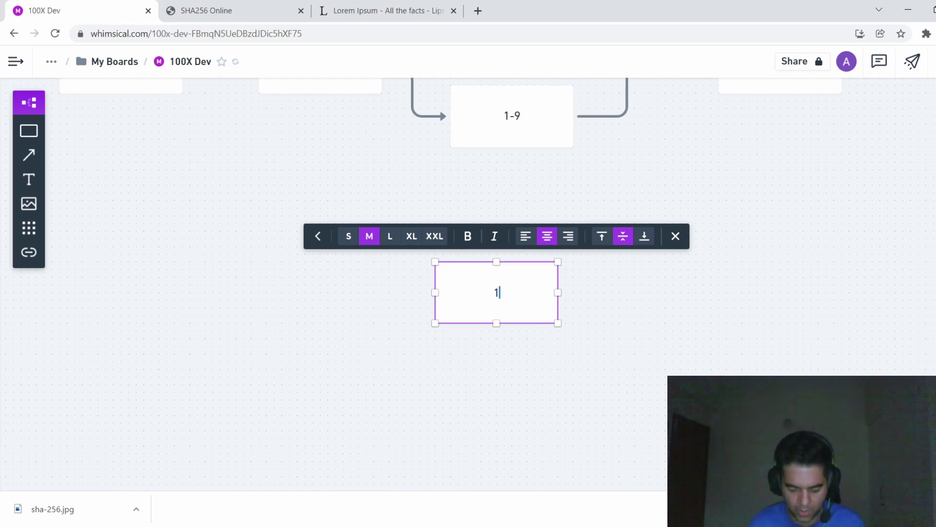
pyautogui.write('. ONE WAY')
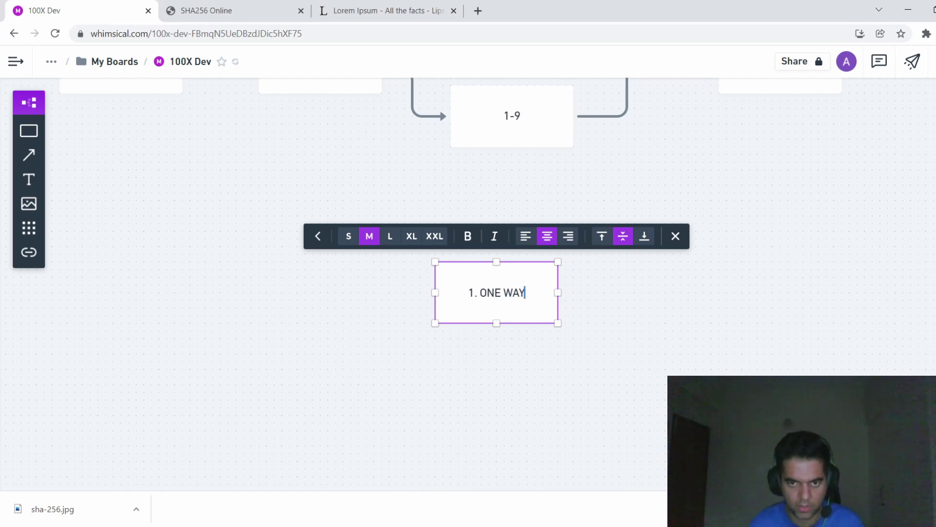
pyautogui.press('Return')
pyautogui.write('2.')
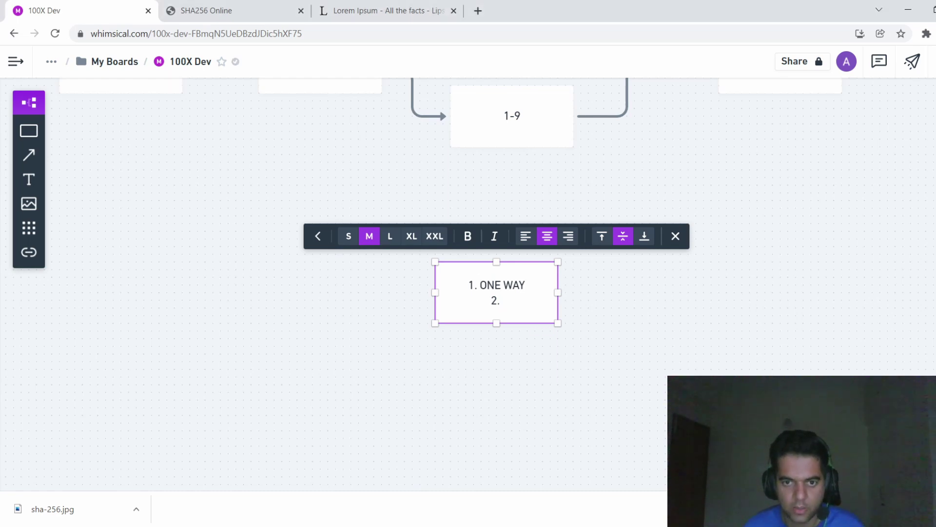
pyautogui.write(' DETER')
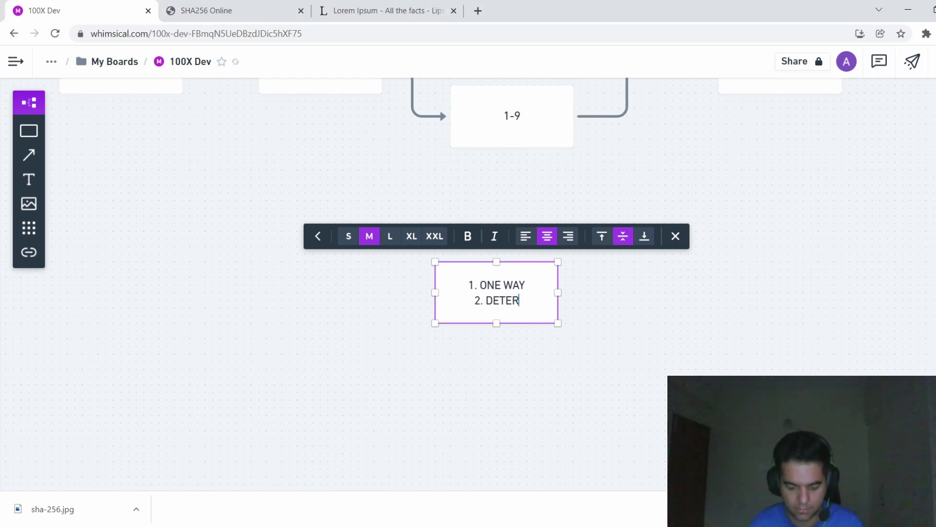
pyautogui.write('MINISTI')
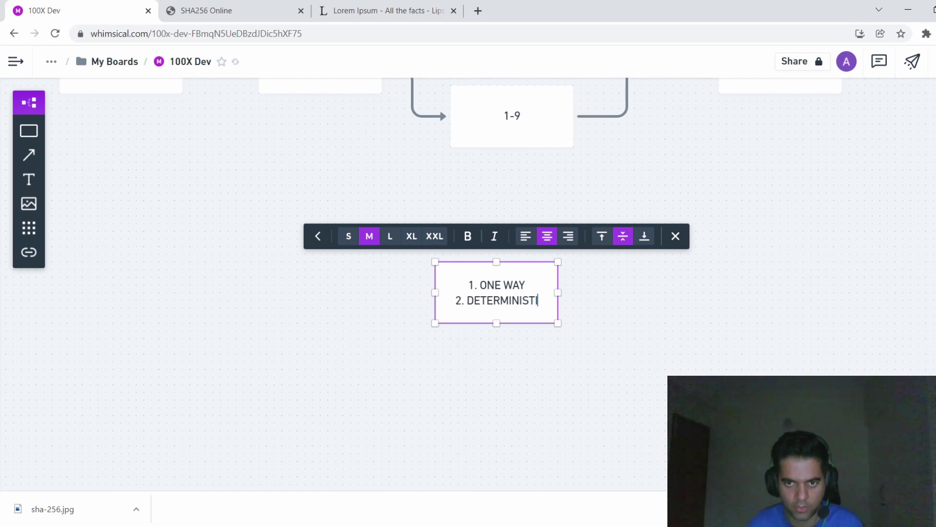
pyautogui.write('C')
pyautogui.press('Return')
# Continue the rectangle's list with "3. FAST COMPUTATION" and "4. AVALANCHE EFFECT" on their own lines
pyautogui.write('3. ')
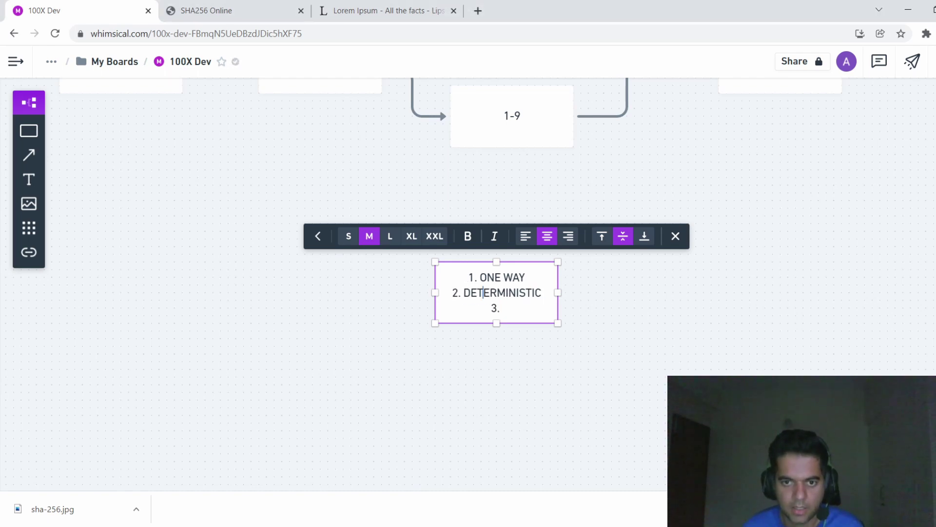
pyautogui.write('FAST COM')
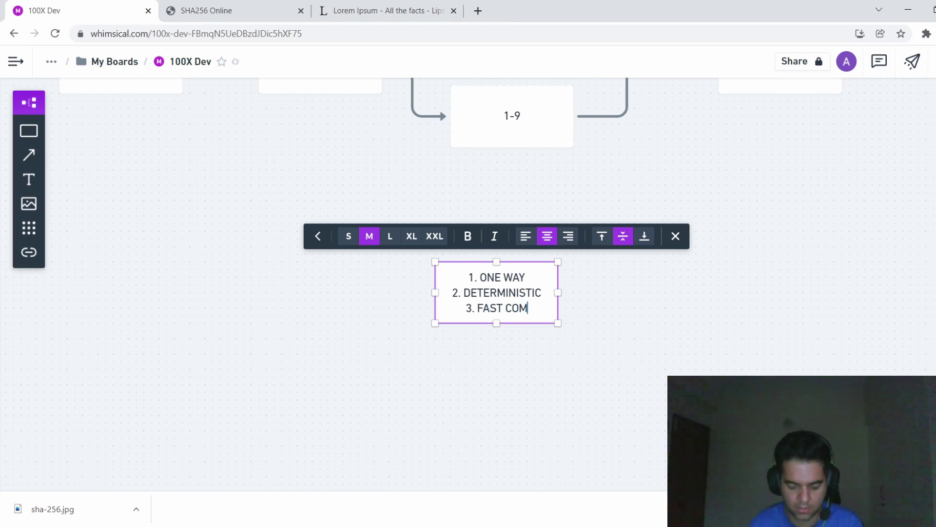
pyautogui.write('PUTATION')
pyautogui.press('Return')
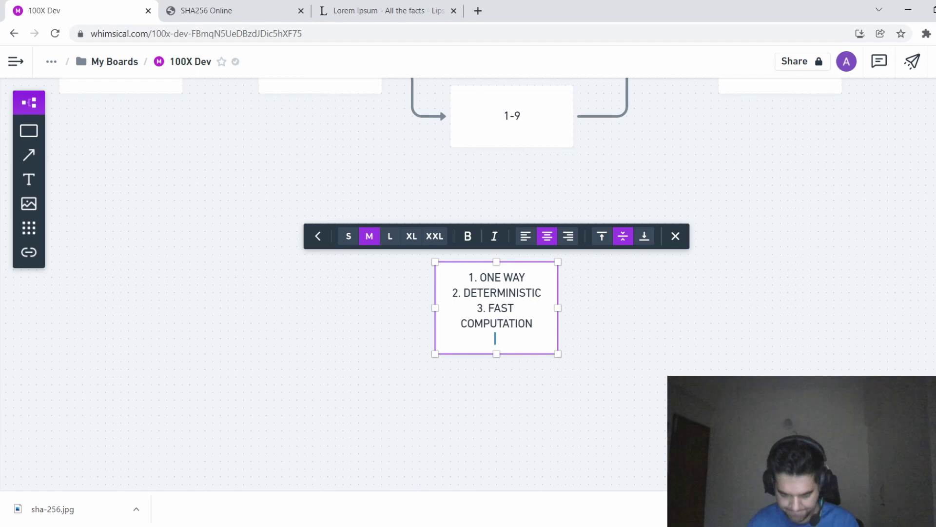
pyautogui.write('4.')
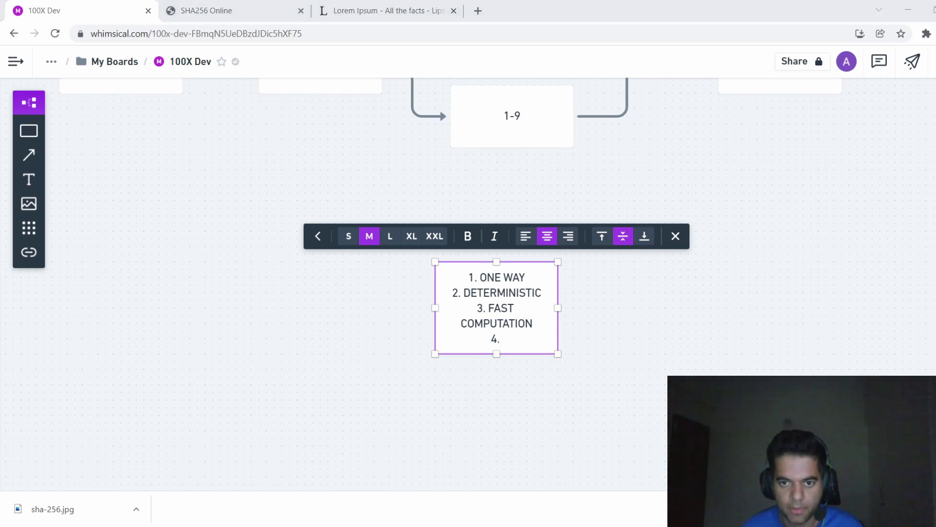
pyautogui.click(490, 339)
pyautogui.write('AVALA')
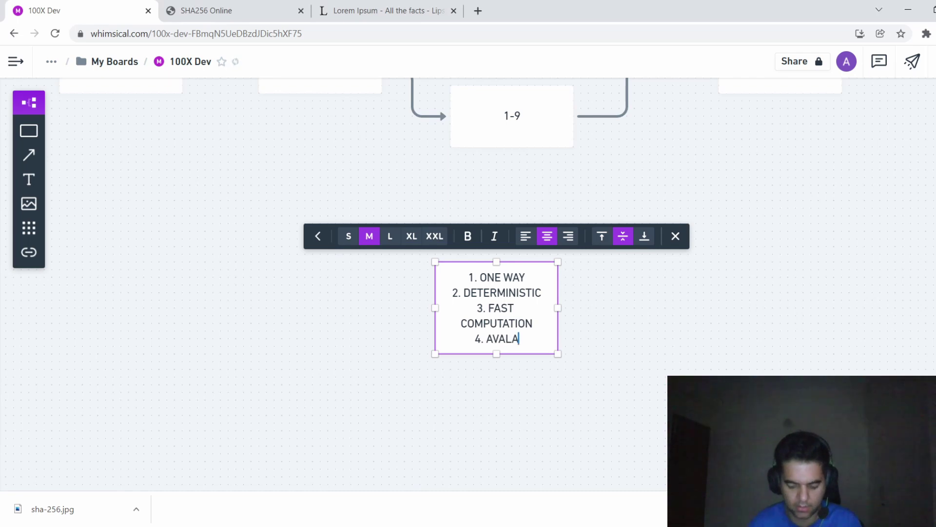
pyautogui.write('NCHE EFFECT')
pyautogui.press('Return')
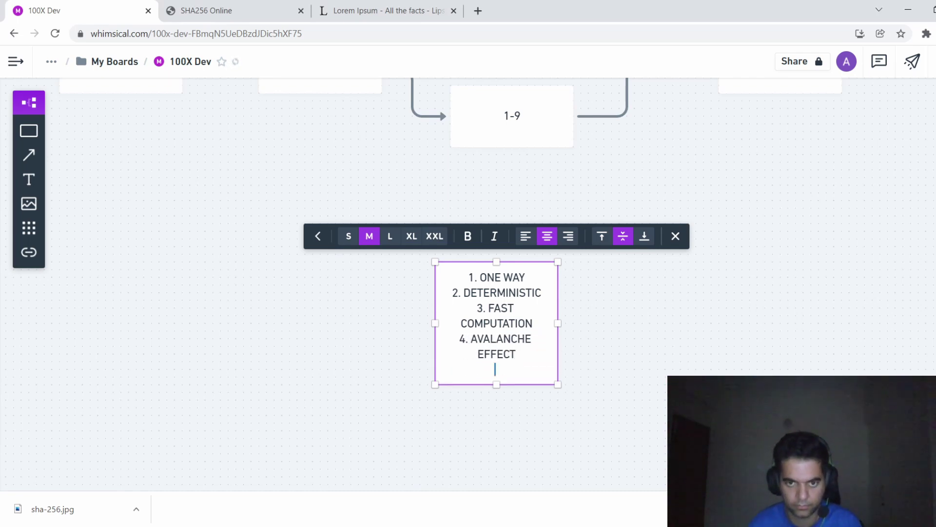
# Add "5. WITHSTAND COLLISSION" as the last line of the list and finish editing the text
pyautogui.write('5.')
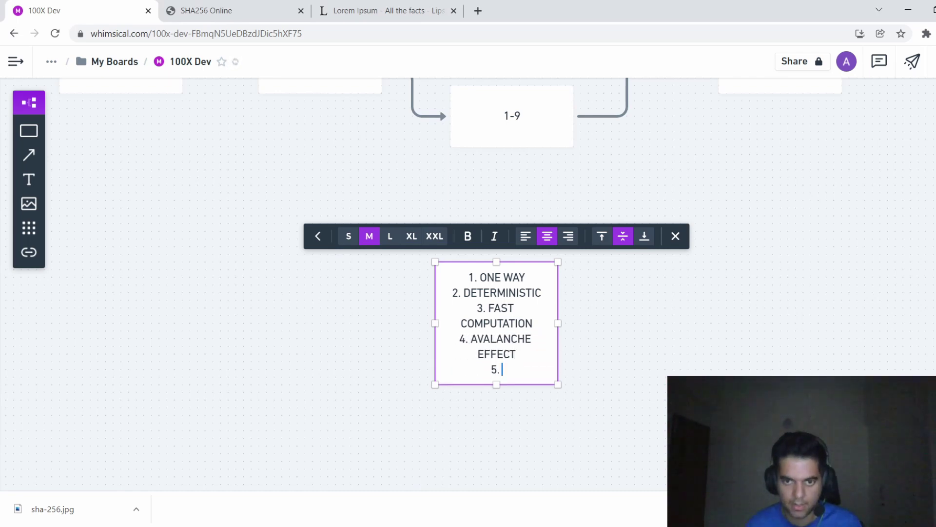
pyautogui.hotkey('alt', 'Tab')
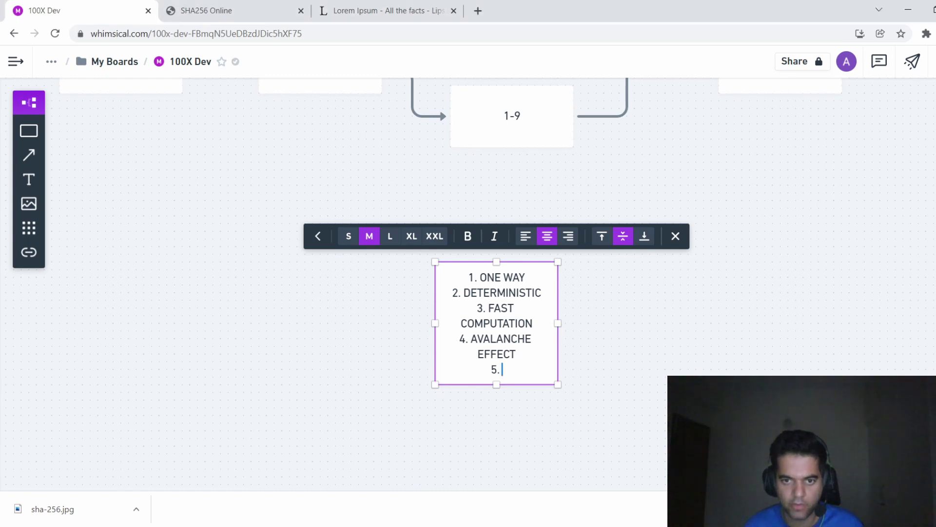
pyautogui.write('WITHSTAND CO')
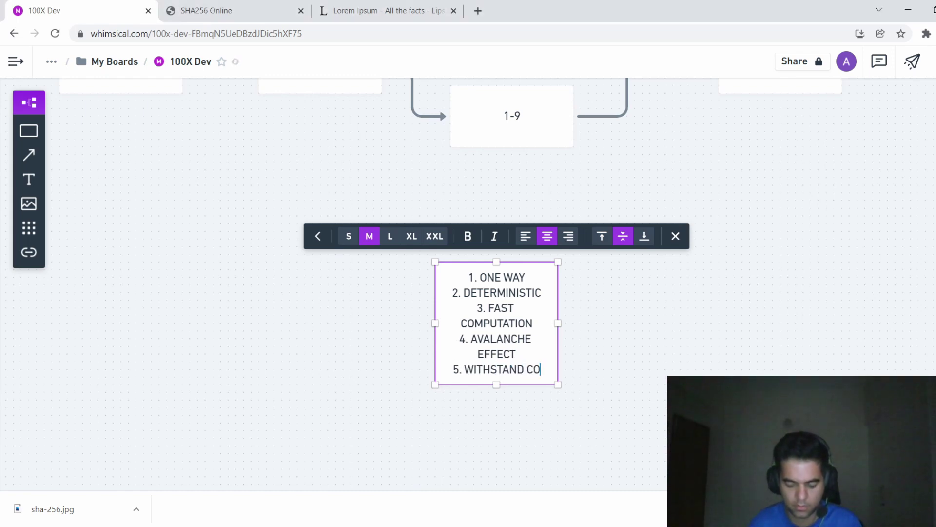
pyautogui.write('LLISSION')
pyautogui.click(615, 331)
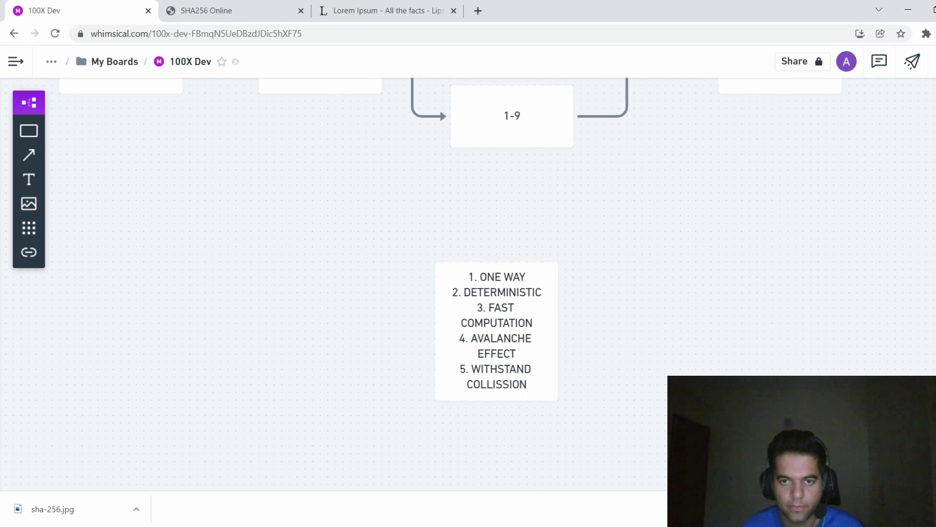
# Widen the list box to about twice its width and correct the last word's spelling to "COLLISION"
pyautogui.click(546, 331)
pyautogui.moveTo(558, 331); pyautogui.dragTo(703, 330)
pyautogui.click(751, 317)
pyautogui.doubleClick(619, 362)
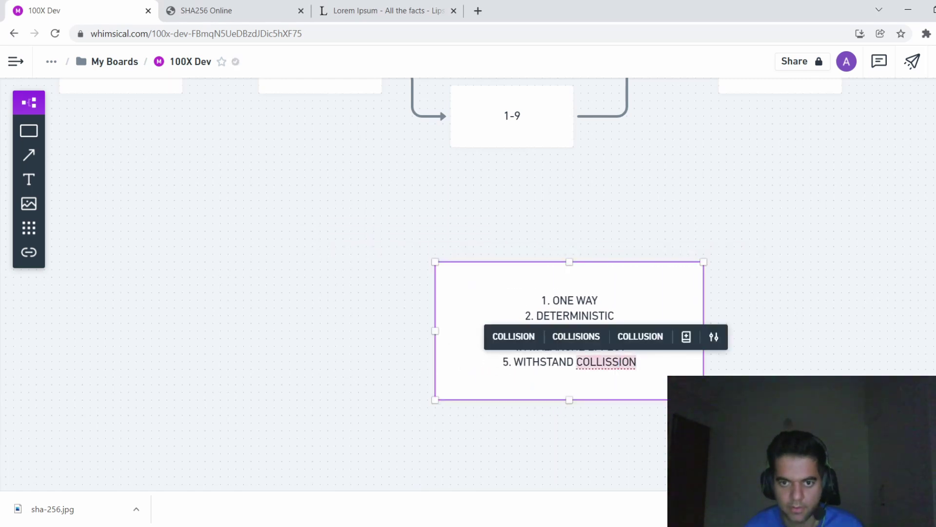
pyautogui.click(513, 337)
pyautogui.click(536, 434)
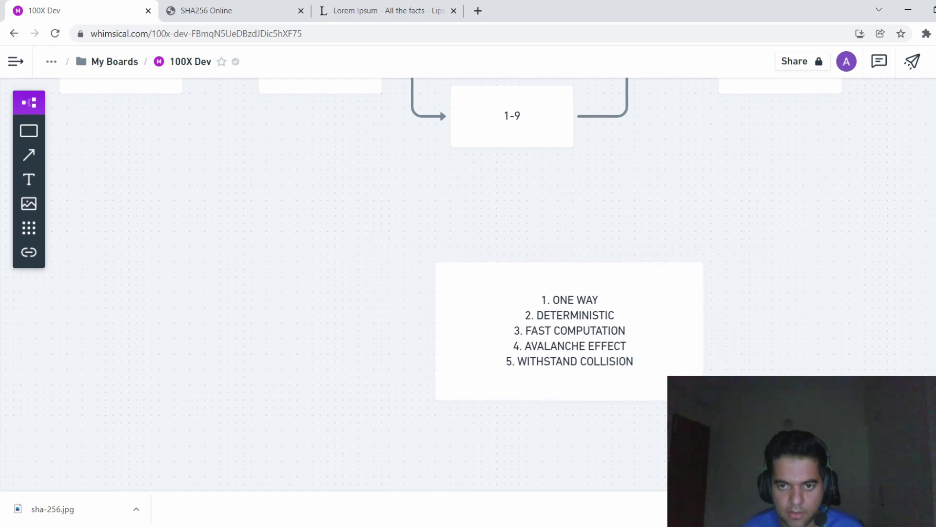
# Shift the list box slightly to the left and down beneath the flowchart
pyautogui.moveTo(551, 336); pyautogui.dragTo(531, 338)
pyautogui.click(531, 315)
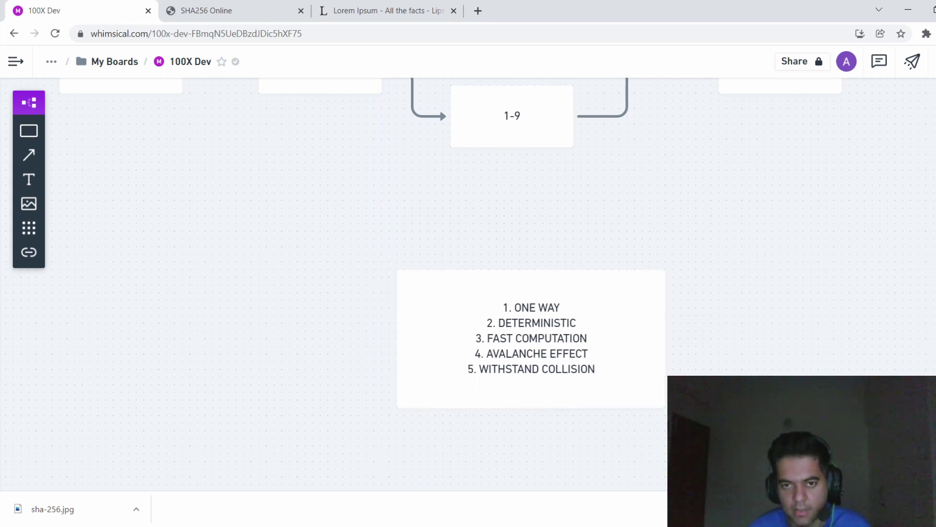
pyautogui.scroll(-2, 530, 332)
pyautogui.moveTo(530, 273)
pyautogui.mouseDown()
pyautogui.moveTo(508, 273)
pyautogui.moveTo(523, 273)
pyautogui.mouseUp()
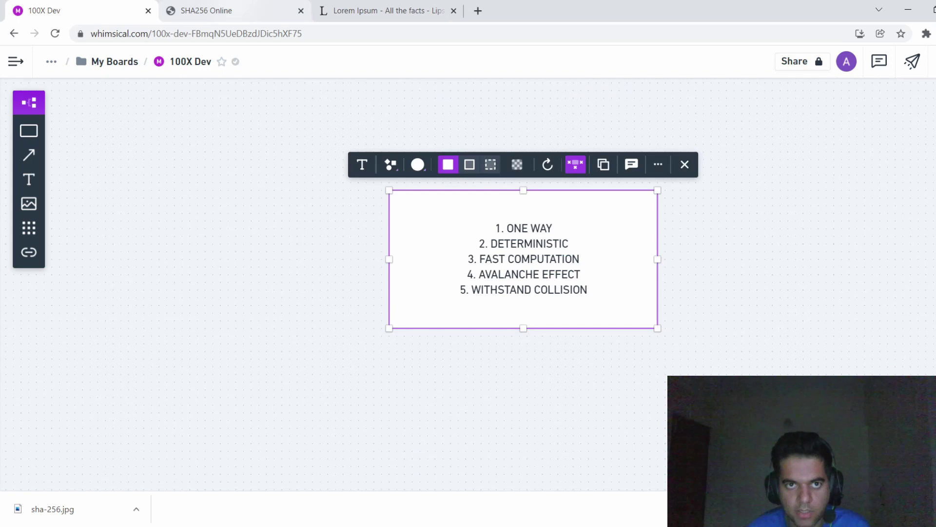
# Switch to the SHA256 Online tool and compare the whole input paragraph with its hash output by highlighting each
pyautogui.click(229, 10)
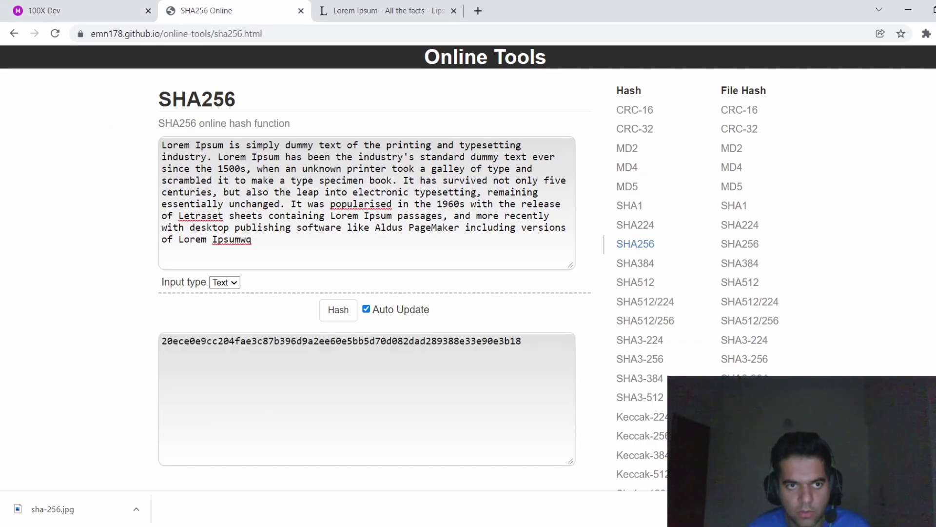
pyautogui.hotkey('ctrl', 'a')
pyautogui.moveTo(162, 340); pyautogui.dragTo(522, 340)
pyautogui.click(529, 343)
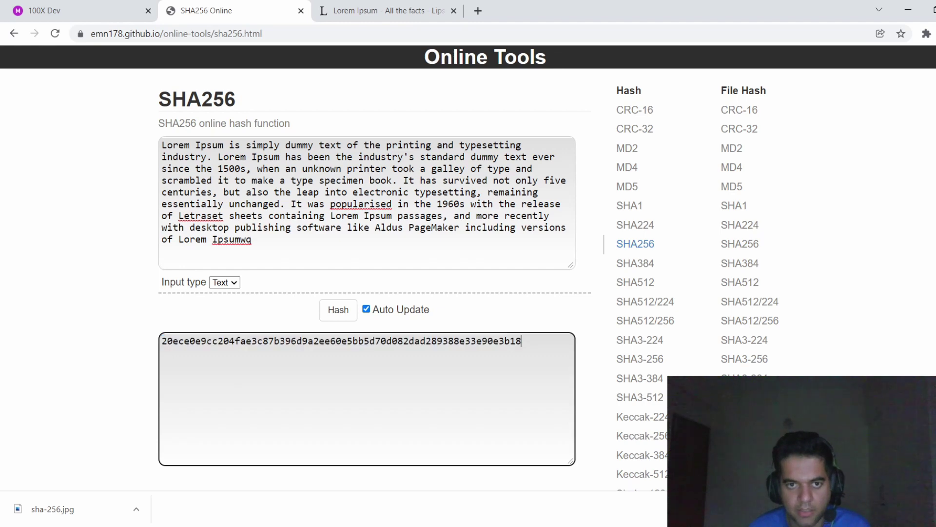
pyautogui.moveTo(259, 240); pyautogui.dragTo(162, 145)
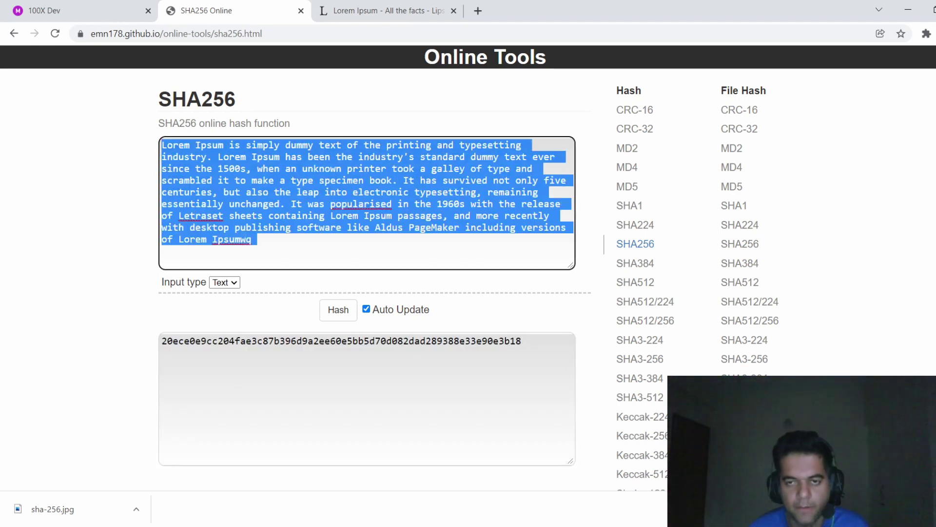
pyautogui.click(173, 239)
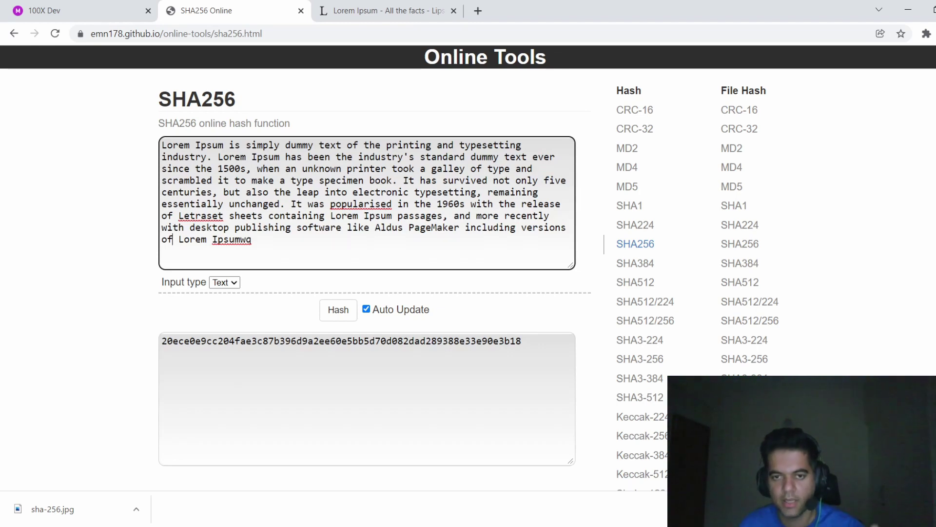
pyautogui.click(522, 341)
pyautogui.hotkey('ctrl', 'a')
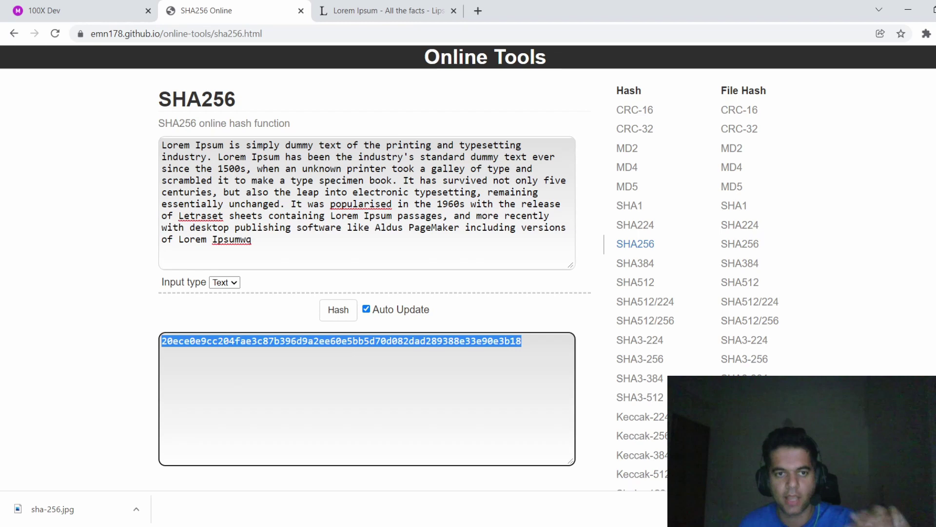
# Examine the end of the input paragraph, most of the hash output and the paragraph's middle lines
pyautogui.click(273, 312)
pyautogui.moveTo(292, 249)
pyautogui.mouseDown()
pyautogui.moveTo(162, 180)
pyautogui.moveTo(160, 145)
pyautogui.moveTo(292, 247)
pyautogui.mouseUp()
pyautogui.click(117, 170)
pyautogui.click(293, 248)
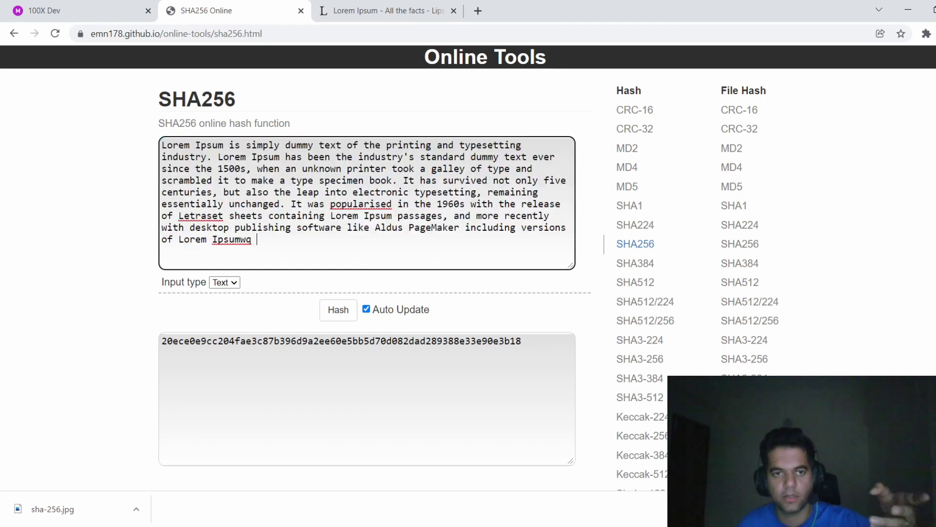
pyautogui.click(521, 342)
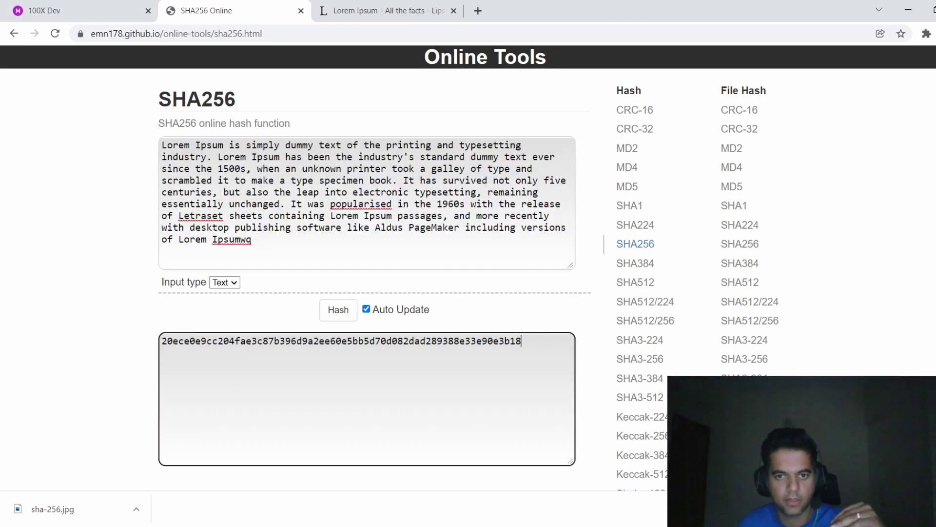
pyautogui.moveTo(522, 342); pyautogui.dragTo(207, 341)
pyautogui.click(213, 341)
pyautogui.moveTo(223, 216); pyautogui.dragTo(200, 168)
# Return to the Whimsical board and deselect the five-item list box to review it
pyautogui.click(101, 11)
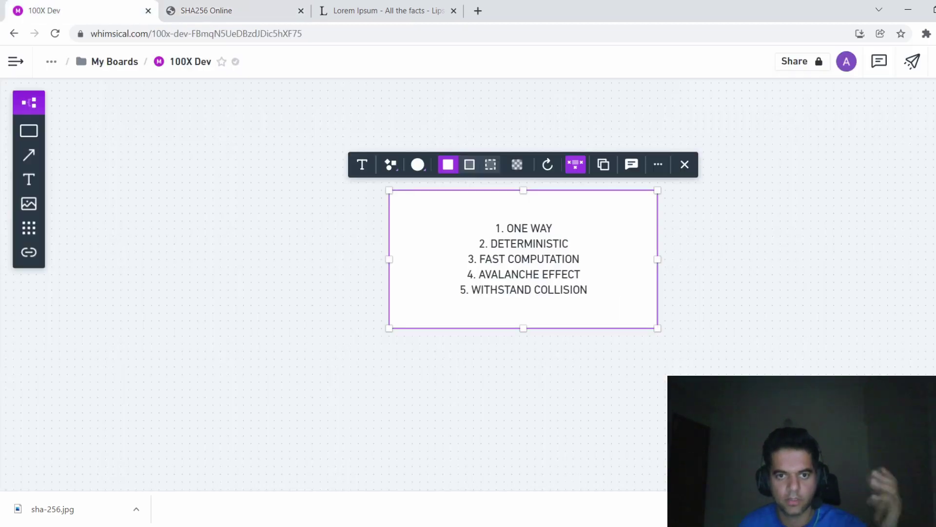
pyautogui.press('Escape')
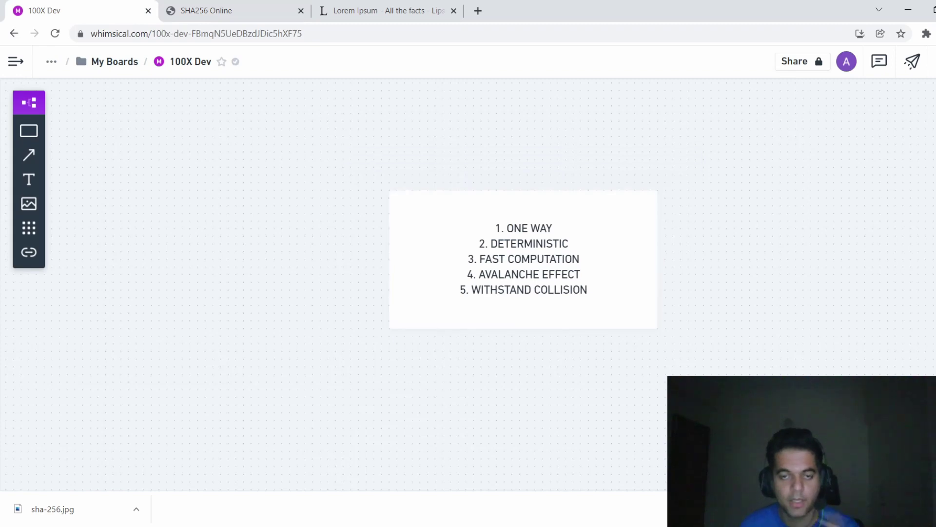
# In the SHA256 Online tool, replace the whole input paragraph with "R" and highlight the hash output
pyautogui.click(191, 11)
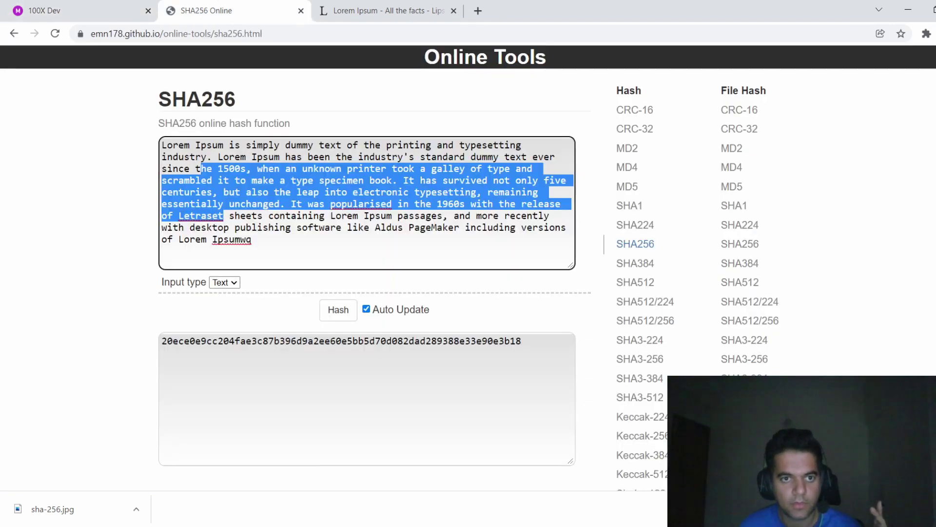
pyautogui.hotkey('ctrl', 'a')
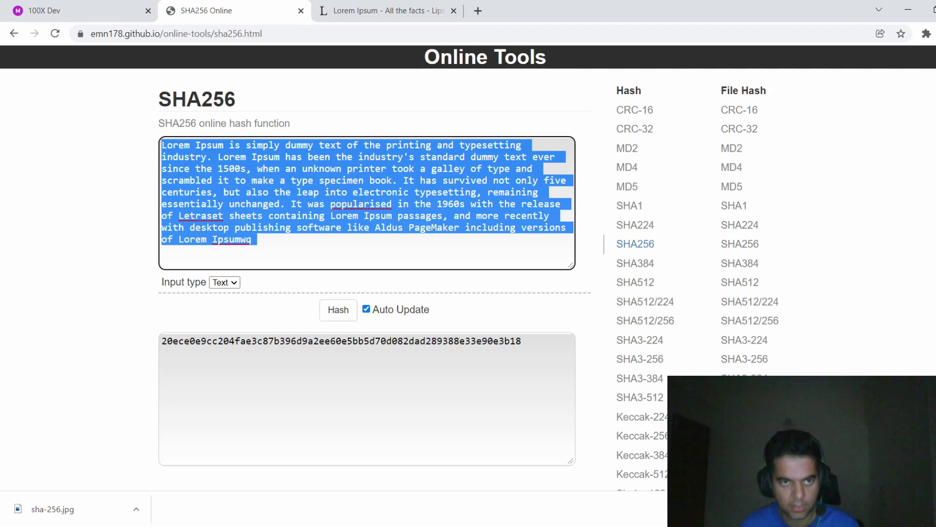
pyautogui.write('R')
pyautogui.moveTo(524, 341); pyautogui.dragTo(161, 341)
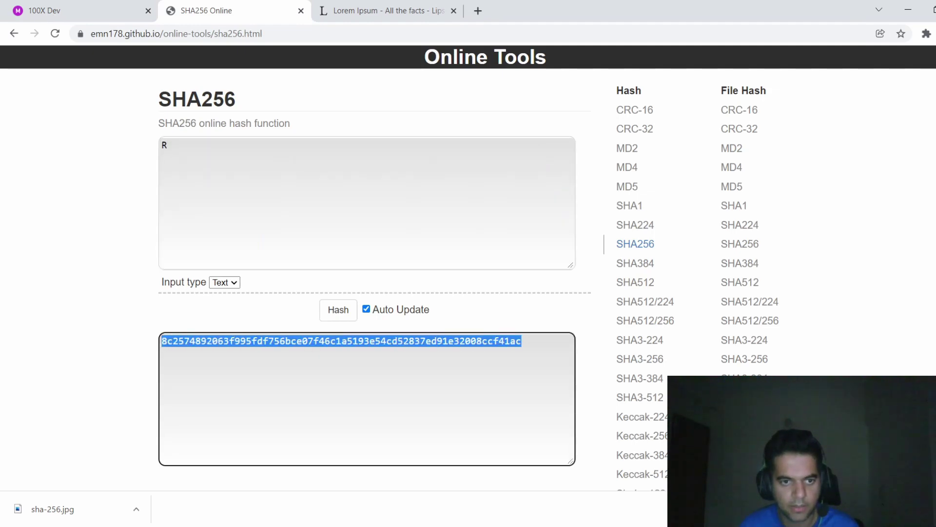
# Reload the SHA256 page, enter "R" as the input again, and highlight the hash output and its last characters
pyautogui.click(112, 312)
pyautogui.click(55, 34)
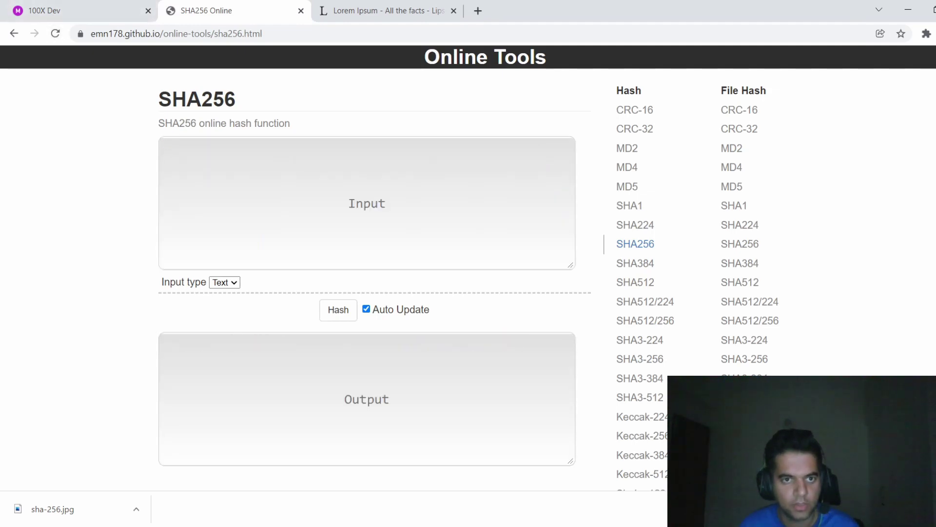
pyautogui.write('R')
pyautogui.moveTo(525, 341); pyautogui.dragTo(179, 341)
pyautogui.click(112, 331)
pyautogui.click(268, 341)
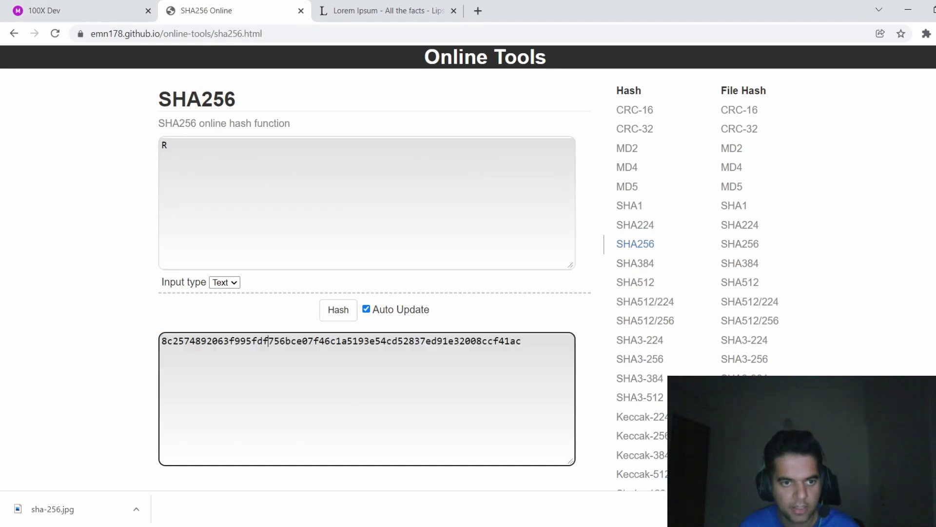
pyautogui.moveTo(523, 341); pyautogui.dragTo(498, 341)
pyautogui.click(522, 341)
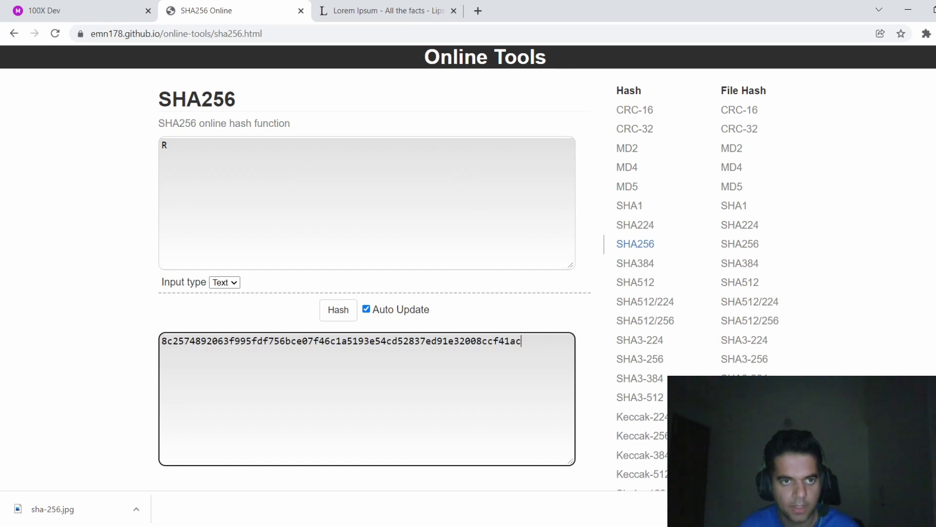
# Reload the page once more, re-enter "R", and highlight the first three characters and then the whole hash
pyautogui.click(167, 145)
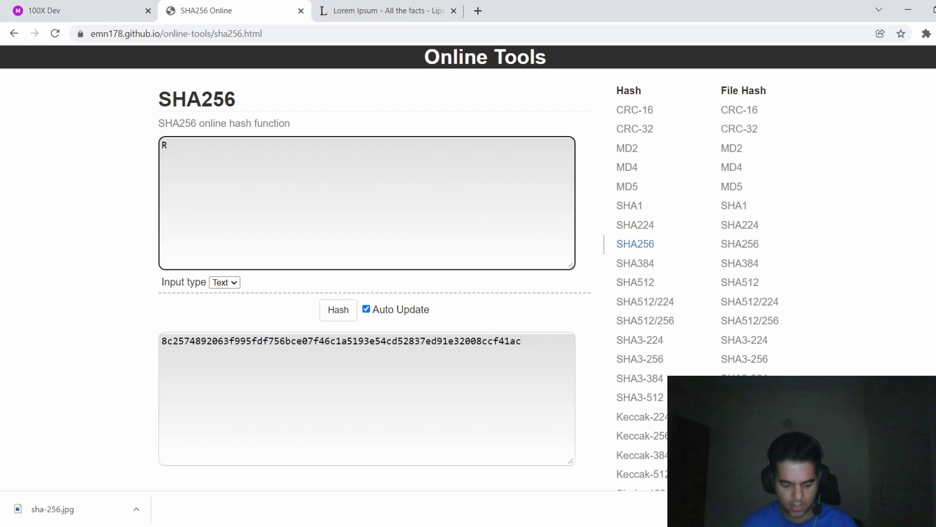
pyautogui.click(55, 33)
pyautogui.click(164, 145)
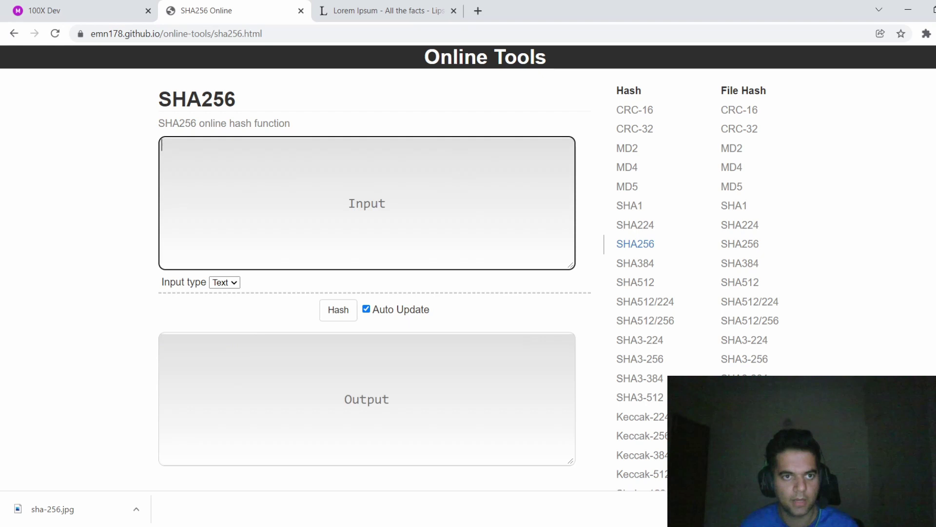
pyautogui.write('R')
pyautogui.moveTo(162, 342); pyautogui.dragTo(178, 341)
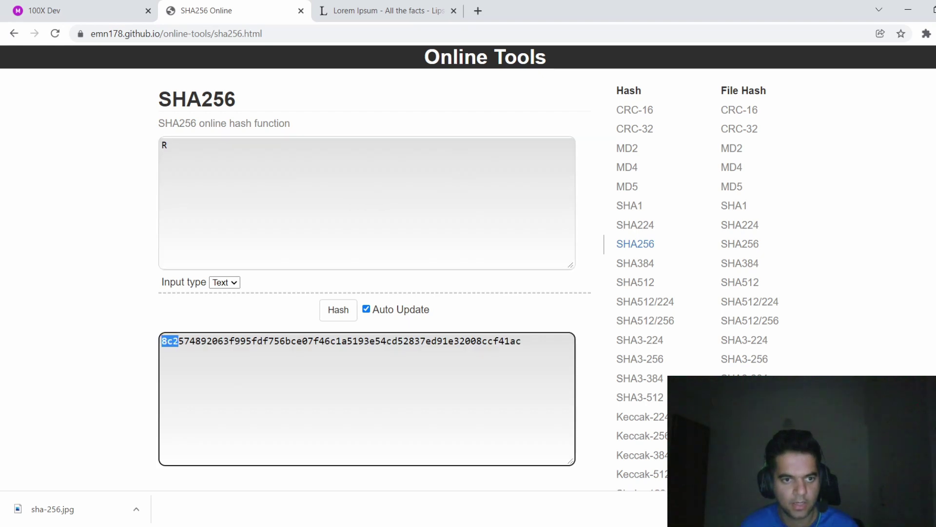
pyautogui.click(521, 341)
pyautogui.moveTo(521, 341); pyautogui.dragTo(162, 341)
pyautogui.click(128, 341)
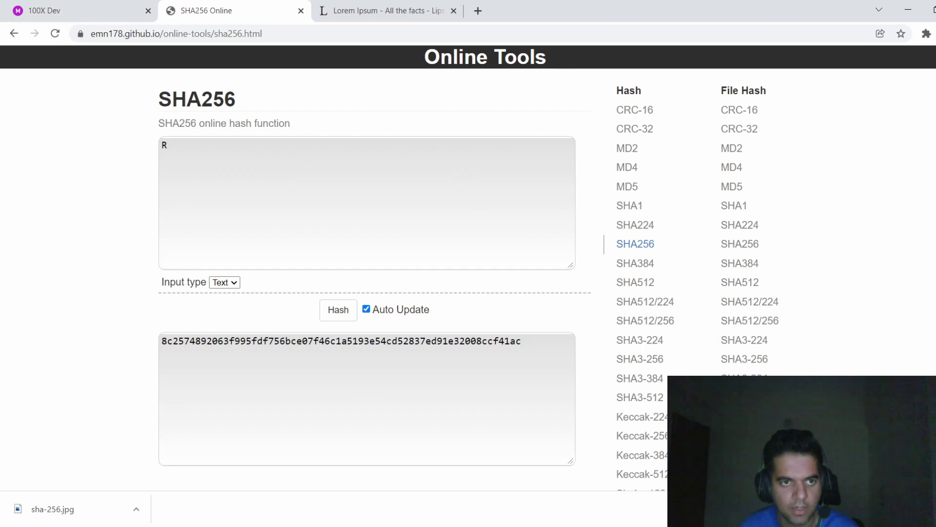
# Compare the single-letter input with its hash by highlighting each in turn
pyautogui.moveTo(168, 146); pyautogui.dragTo(162, 145)
pyautogui.click(128, 146)
pyautogui.click(128, 146)
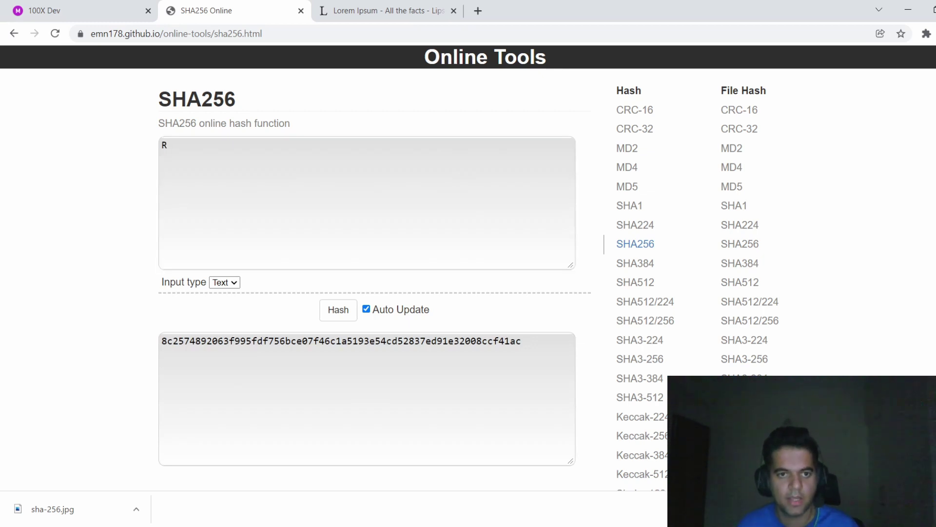
pyautogui.moveTo(521, 342); pyautogui.dragTo(161, 341)
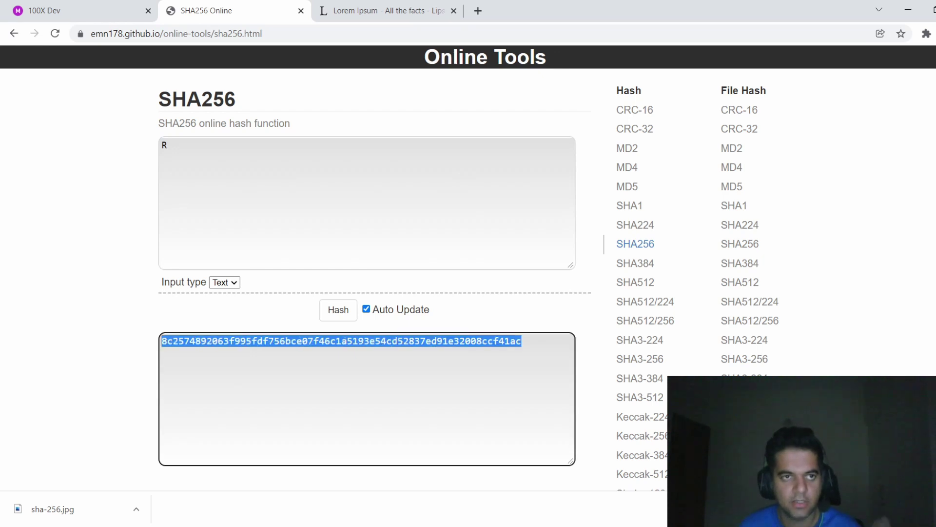
pyautogui.click(128, 344)
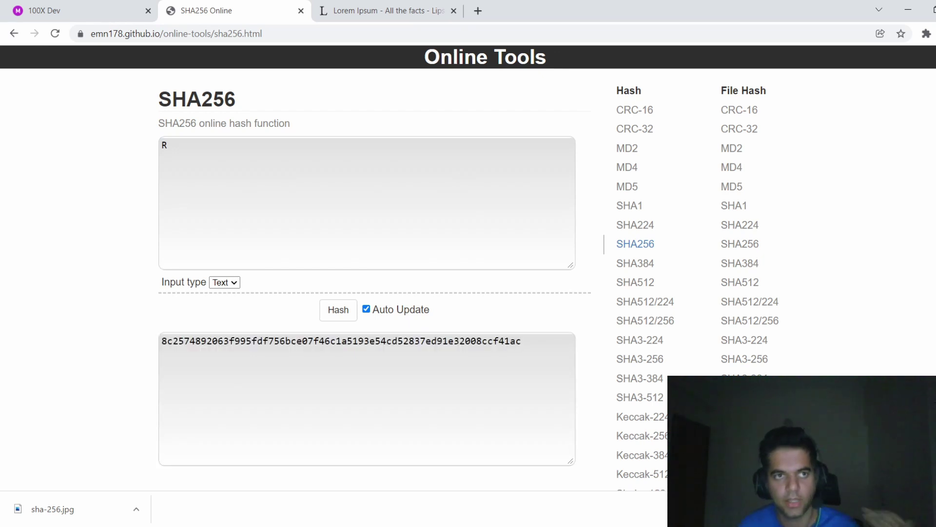
# Check the property list on the Whimsical board, then extend the SHA256 Online input to "RDDFFGFD"
pyautogui.hotkey('ctrl', 'shift', 'Tab')
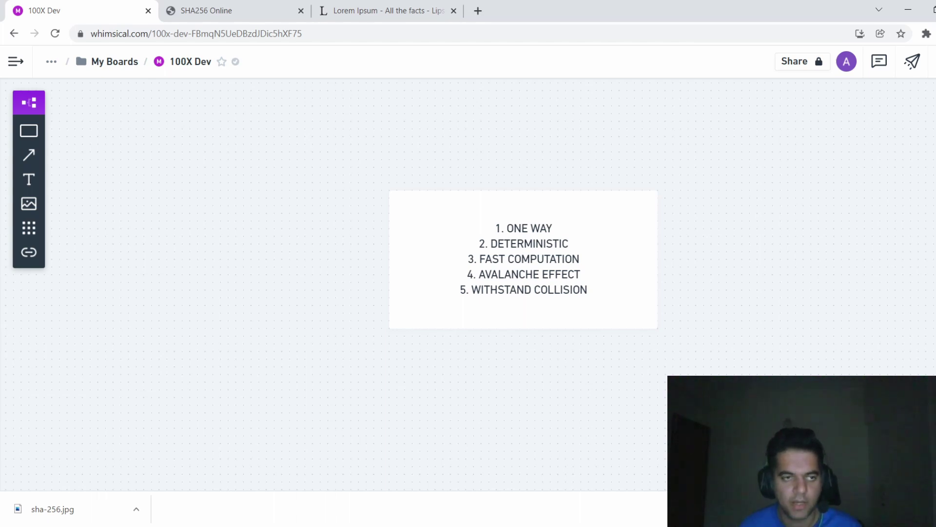
pyautogui.click(229, 10)
pyautogui.click(229, 169)
pyautogui.write('D')
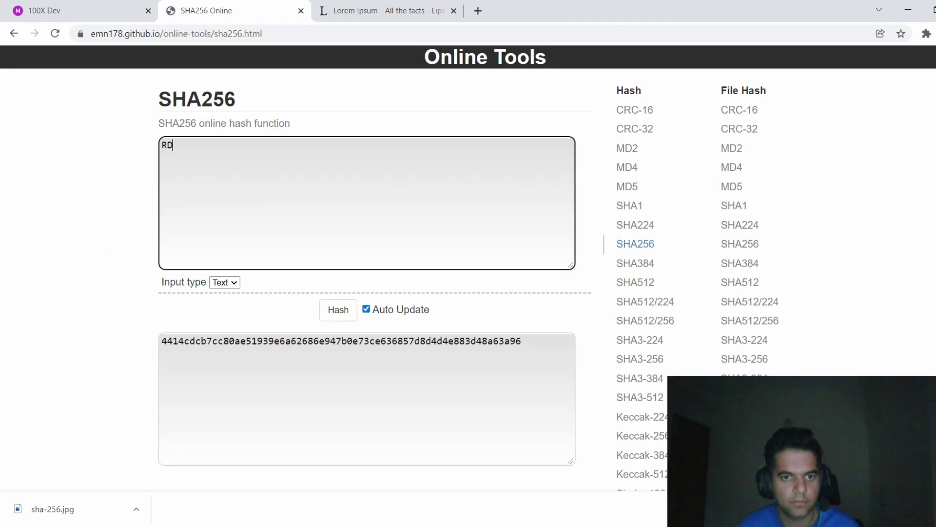
pyautogui.write('DFFGFD')
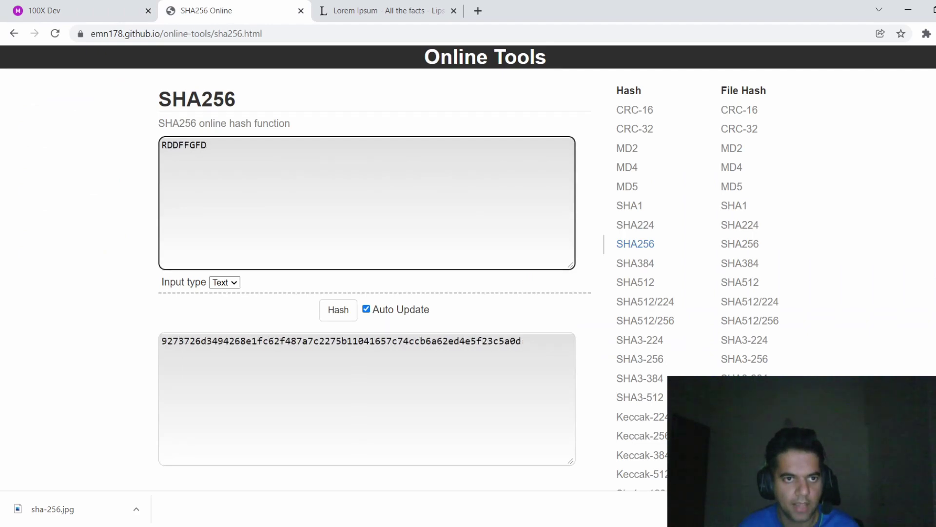
# Clear the input, check the Whimsical board's property list, and enter "dfsfsdfzxfzxc" in the SHA256 Online tool
pyautogui.hotkey('ctrl', 'a')
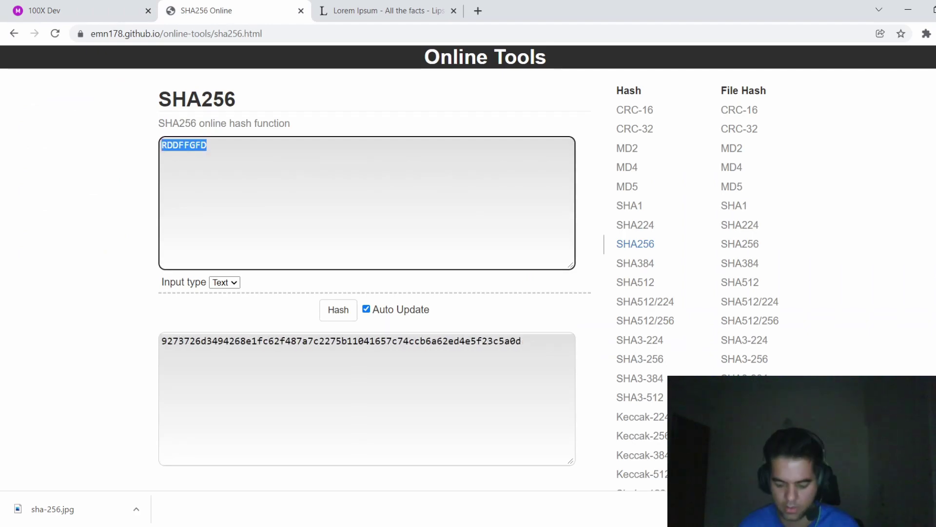
pyautogui.press('BackSpace')
pyautogui.hotkey('ctrl', '1')
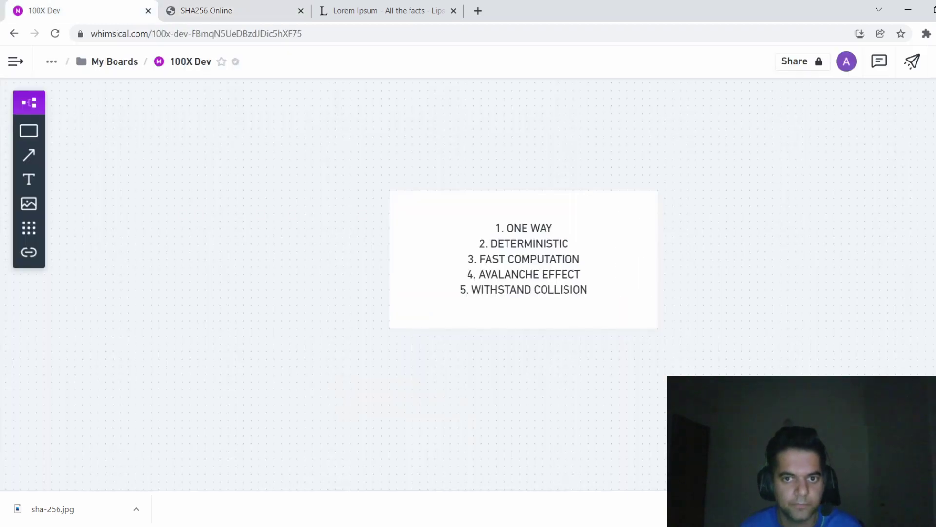
pyautogui.hotkey('ctrl', '2')
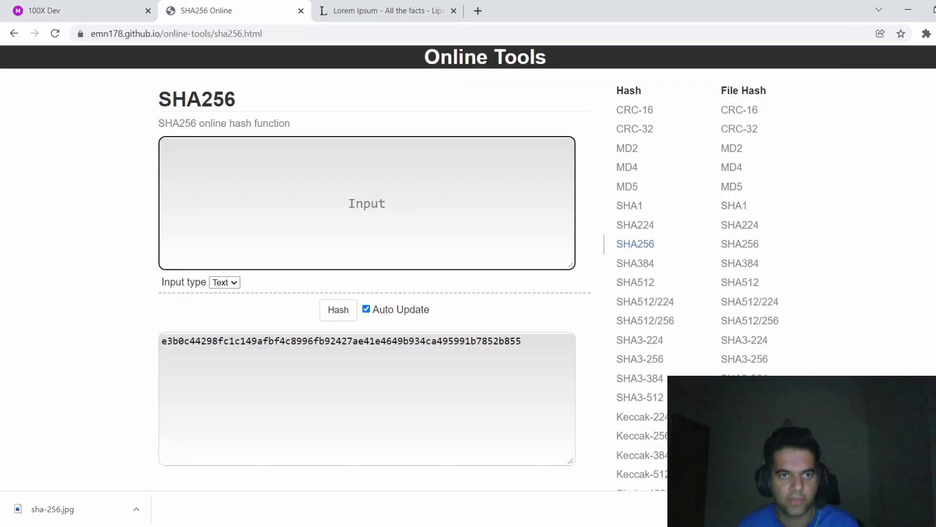
pyautogui.write('dfsfsdfzxfzxc')
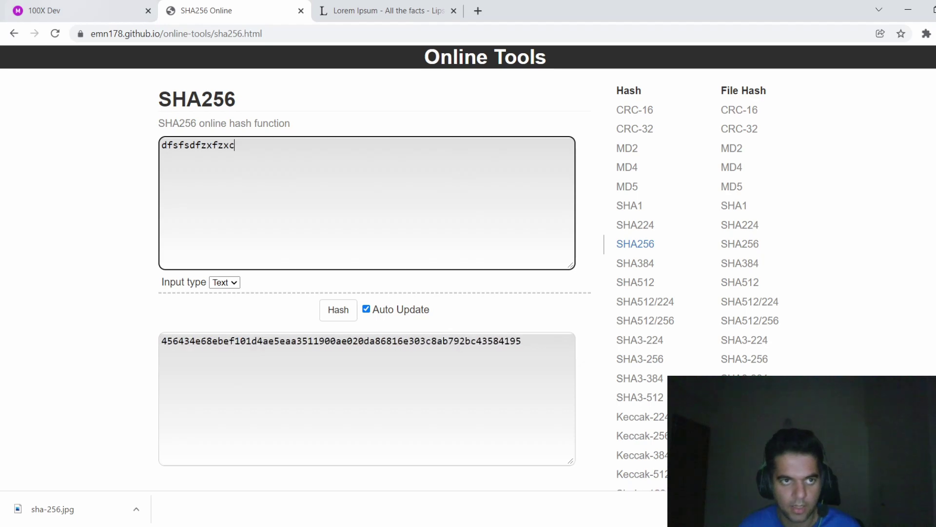
# Check the Whimsical board again, then append "sdfsdfu" to the SHA256 Online input and highlight the whole hash output
pyautogui.hotkey('ctrl', '1')
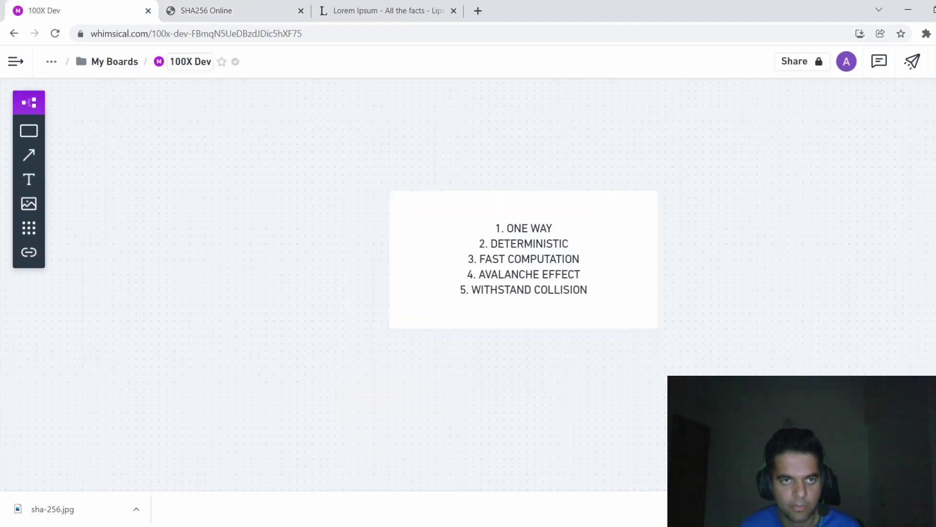
pyautogui.hotkey('ctrl', '2')
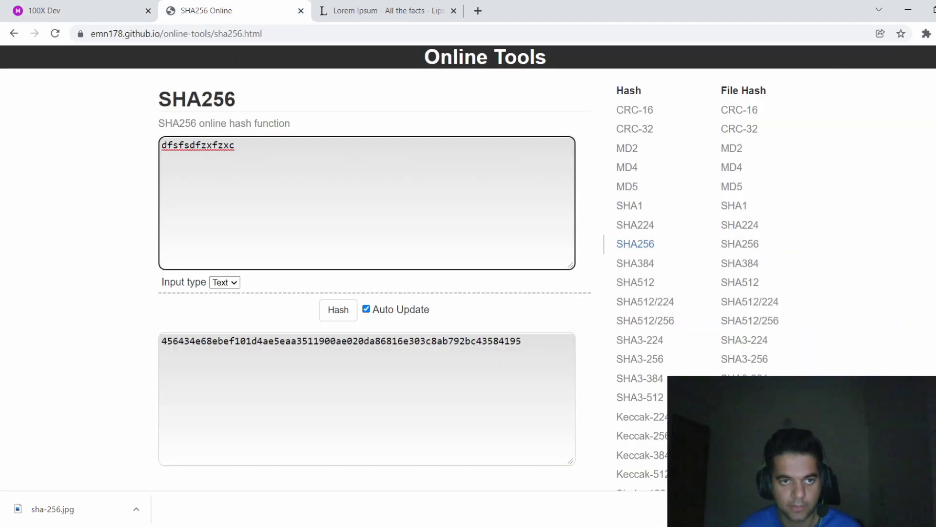
pyautogui.write('sdfsdf')
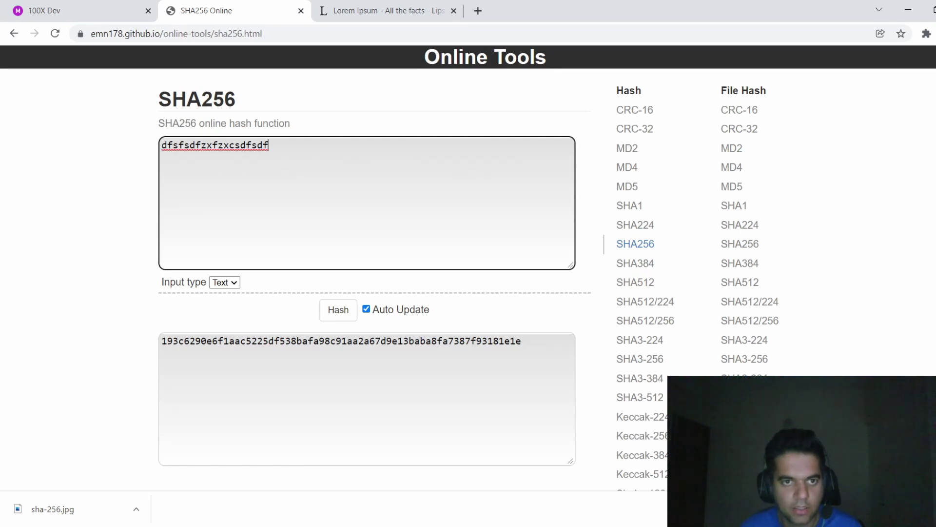
pyautogui.write('u')
pyautogui.moveTo(162, 341); pyautogui.dragTo(521, 341)
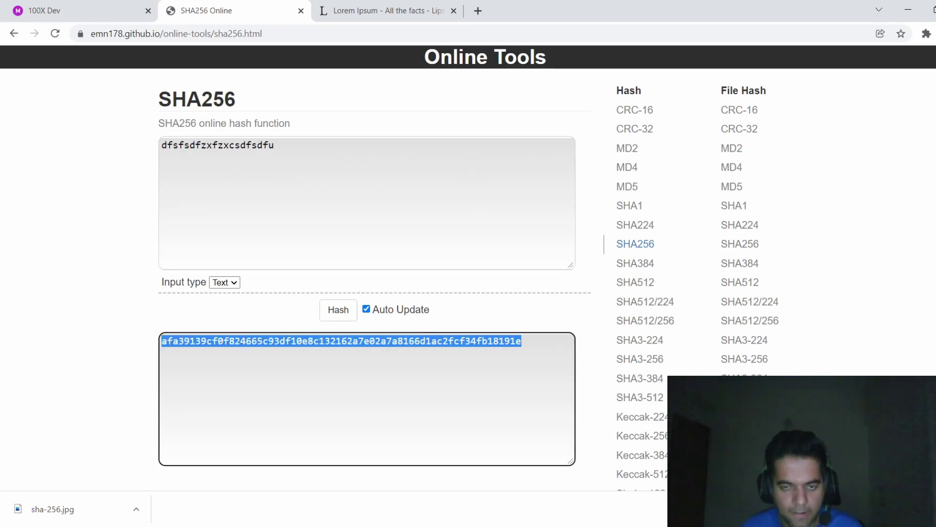
pyautogui.click(521, 341)
pyautogui.moveTo(521, 340); pyautogui.dragTo(162, 340)
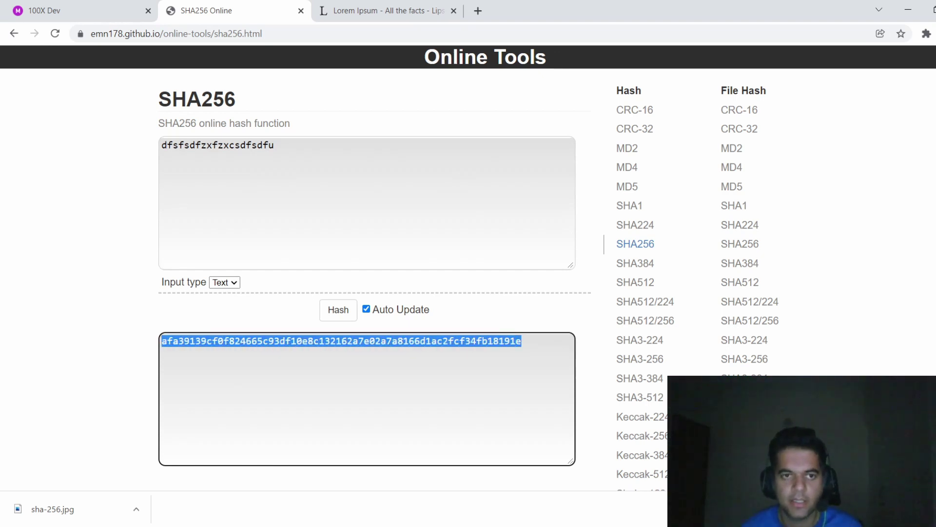
# Append "iolkjmhdch" to the end of the input and highlight nearly all of the hash output
pyautogui.click(275, 145)
pyautogui.click(274, 145)
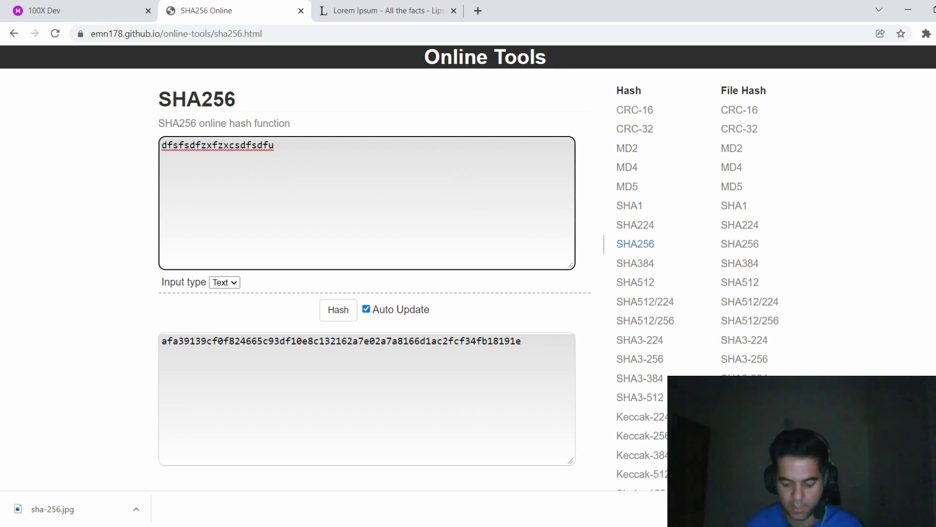
pyautogui.write('i')
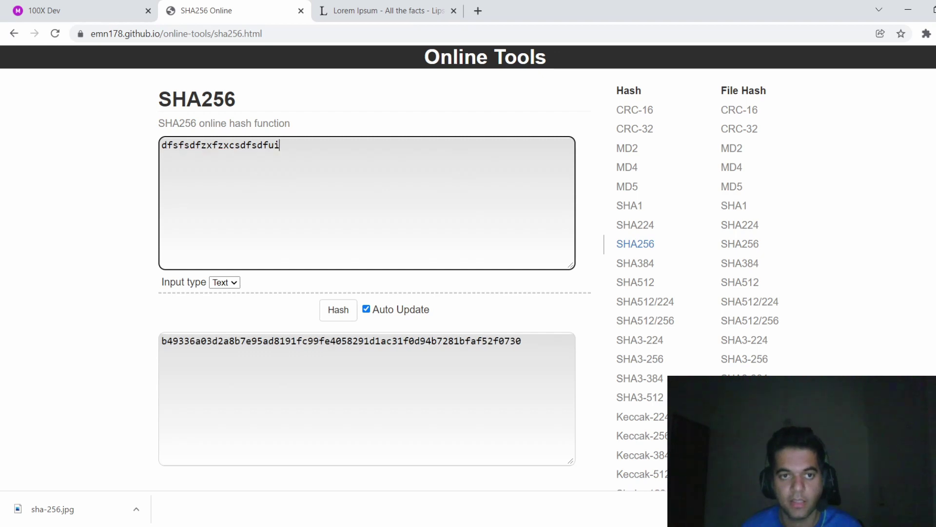
pyautogui.write('olkj')
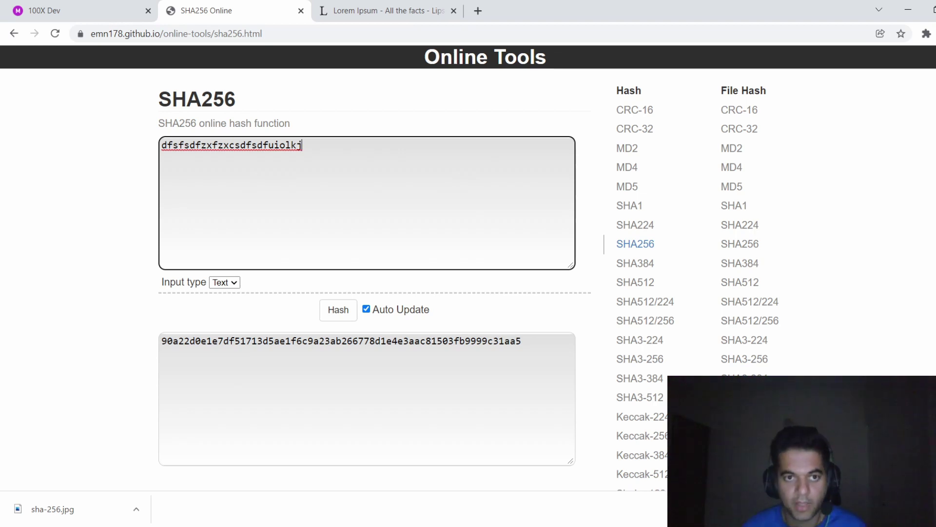
pyautogui.write('m')
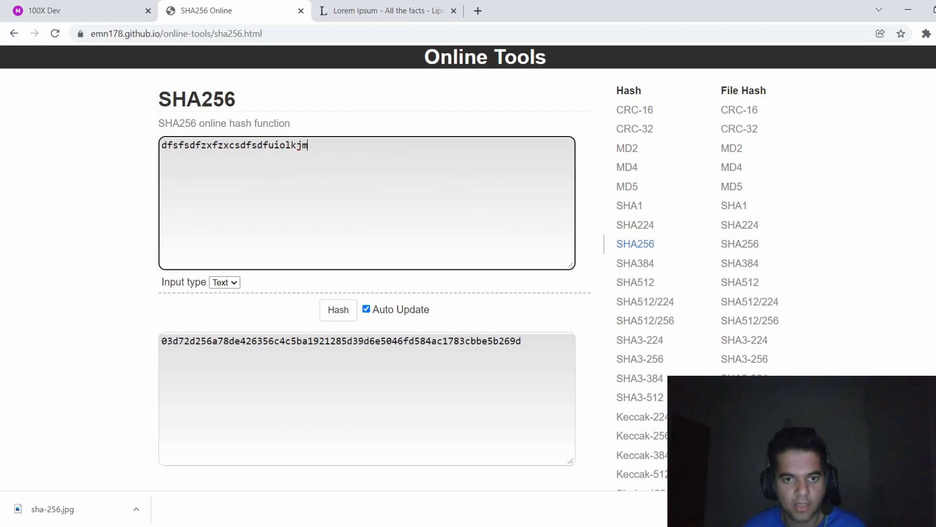
pyautogui.write('hdch')
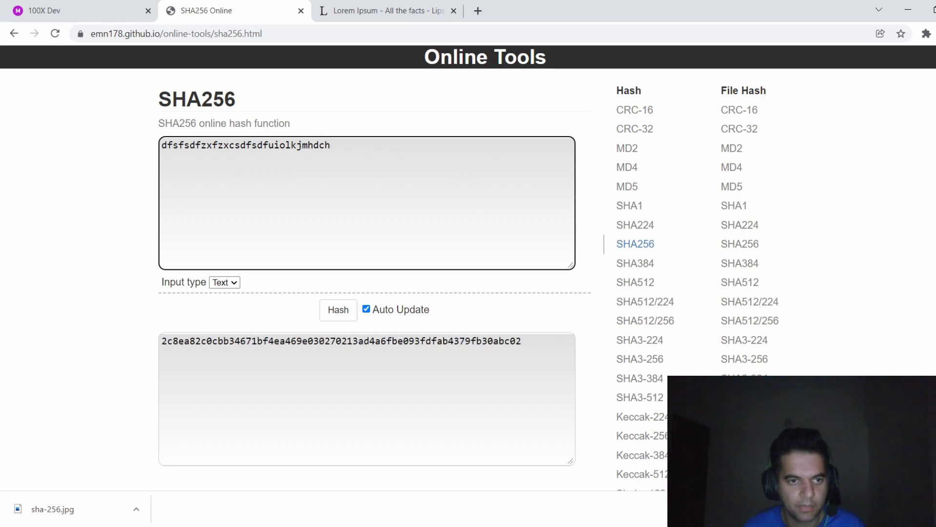
pyautogui.moveTo(163, 341); pyautogui.dragTo(516, 341)
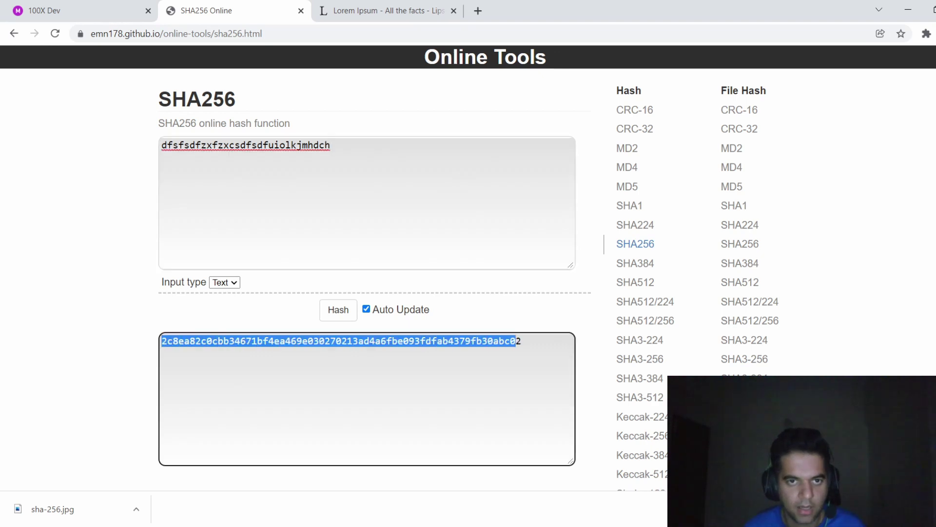
# Append "ffvddhedsssxvhk" to the end of the input text
pyautogui.click(390, 165)
pyautogui.write('ffvdd')
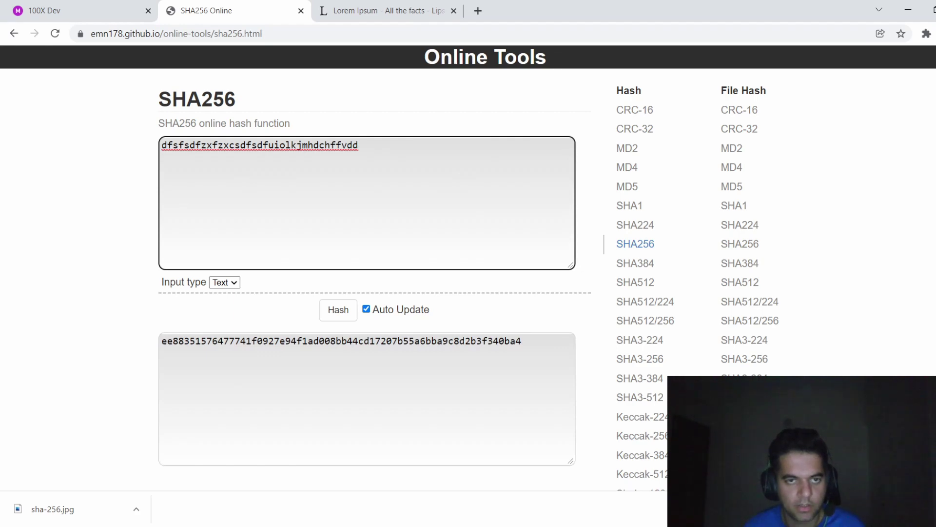
pyautogui.write('he')
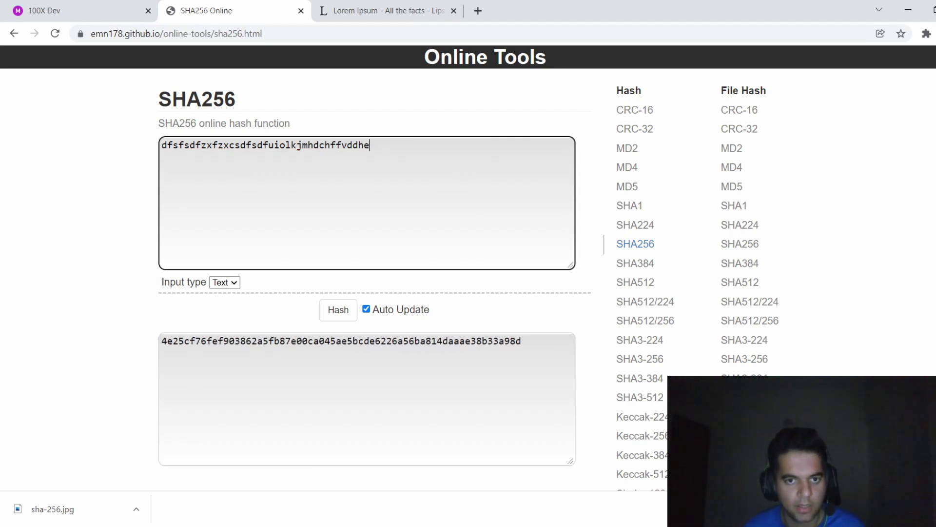
pyautogui.write('dsssxvh')
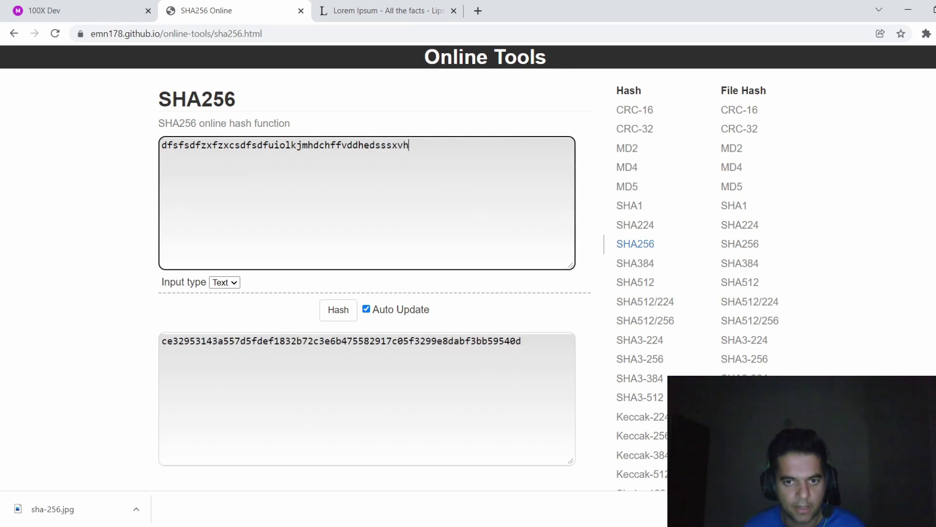
pyautogui.write('k')
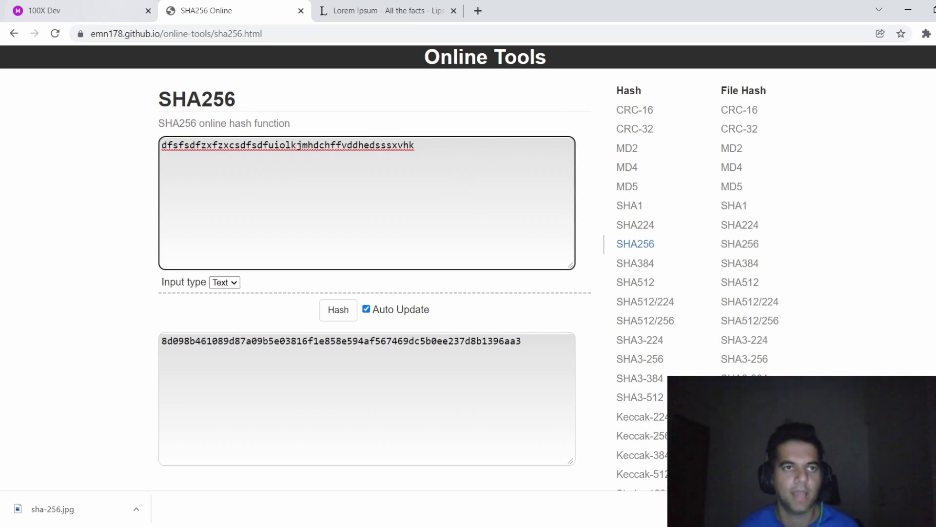
# Review the property list on the Whimsical board, then return to SHA256 Online and place the cursor at the hash's end
pyautogui.click(82, 10)
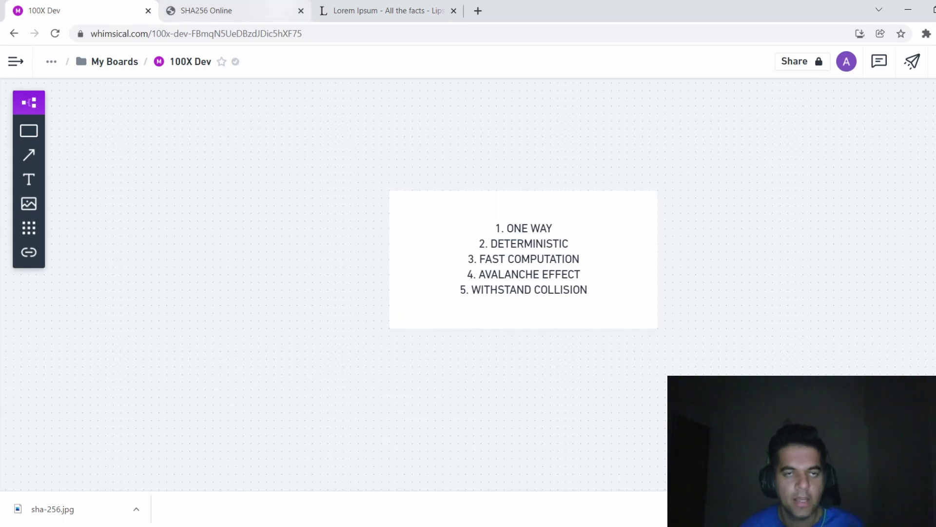
pyautogui.hotkey('ctrl', 'Tab')
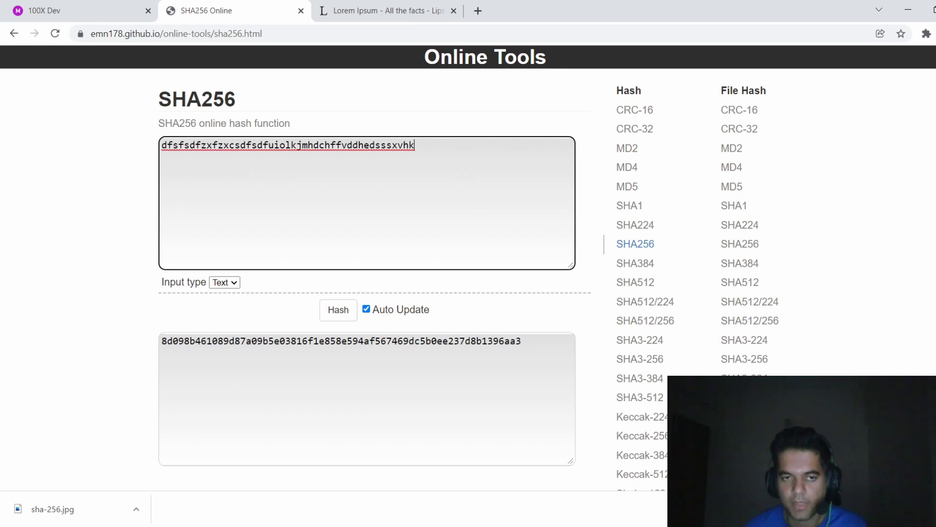
pyautogui.click(521, 341)
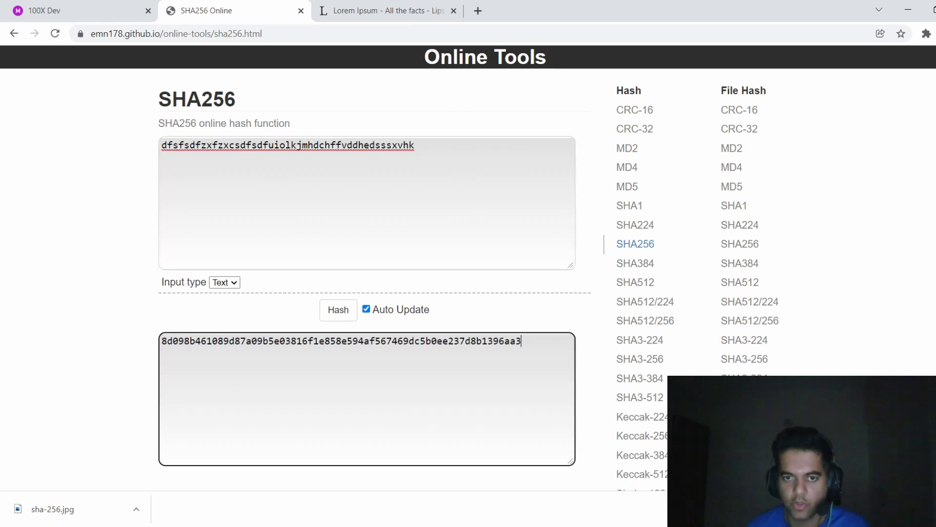
# Highlight the whole SHA256 hash output twice to point it out, returning the cursor to the end of the input text in between
pyautogui.moveTo(521, 341); pyautogui.dragTo(161, 340)
pyautogui.click(225, 341)
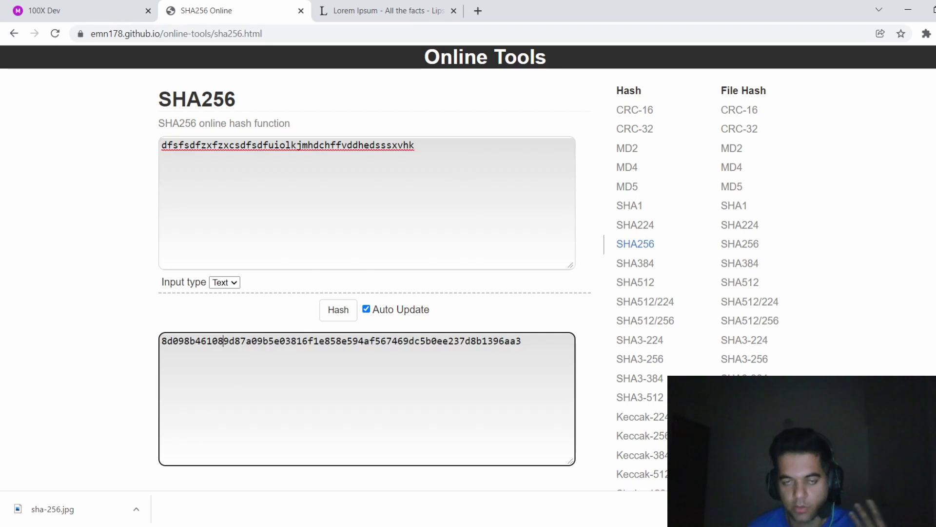
pyautogui.click(415, 146)
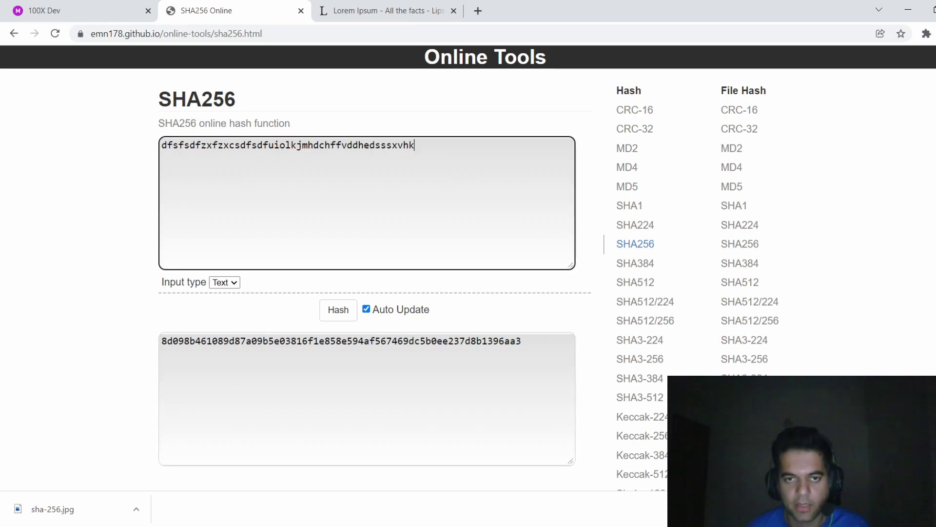
pyautogui.moveTo(521, 341); pyautogui.dragTo(161, 341)
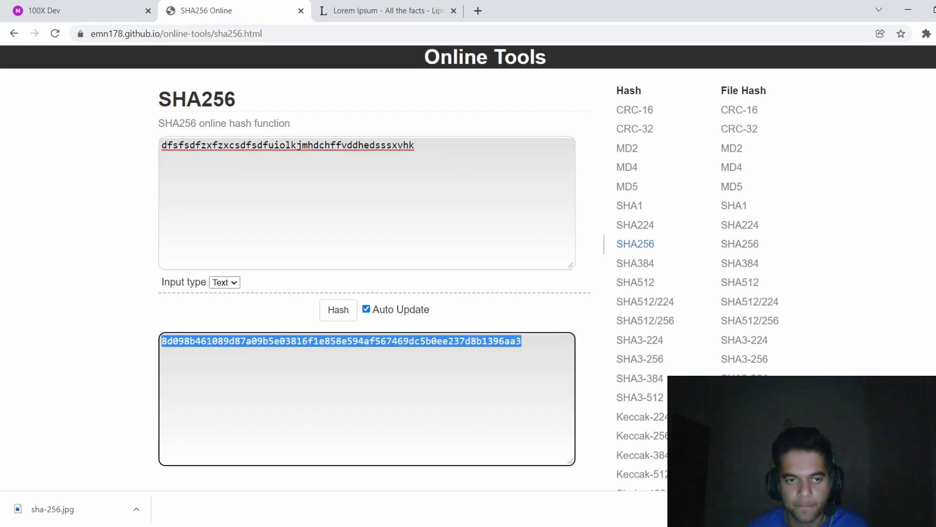
pyautogui.click(183, 341)
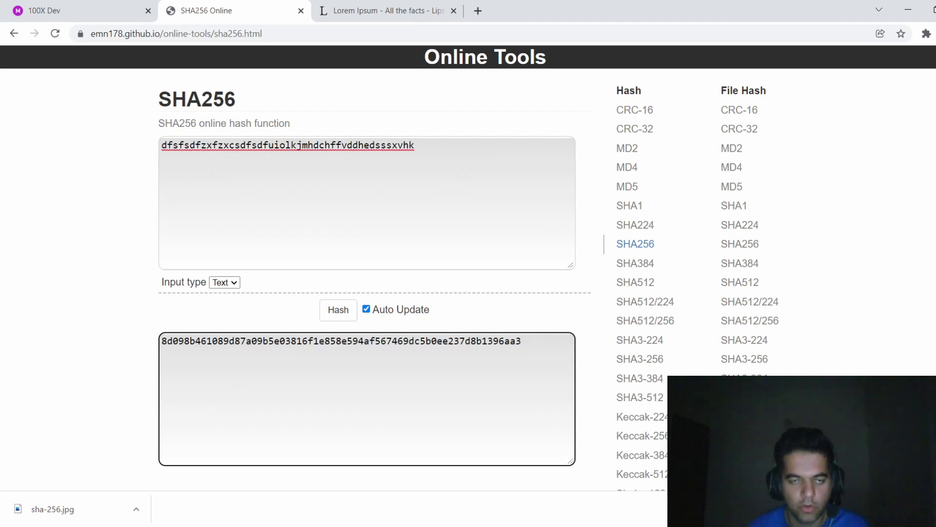
# Return to the Whimsical board and review it from the property list up past the flowchart to the SHA-256 title image
pyautogui.hotkey('ctrl', 'shift', 'Tab')
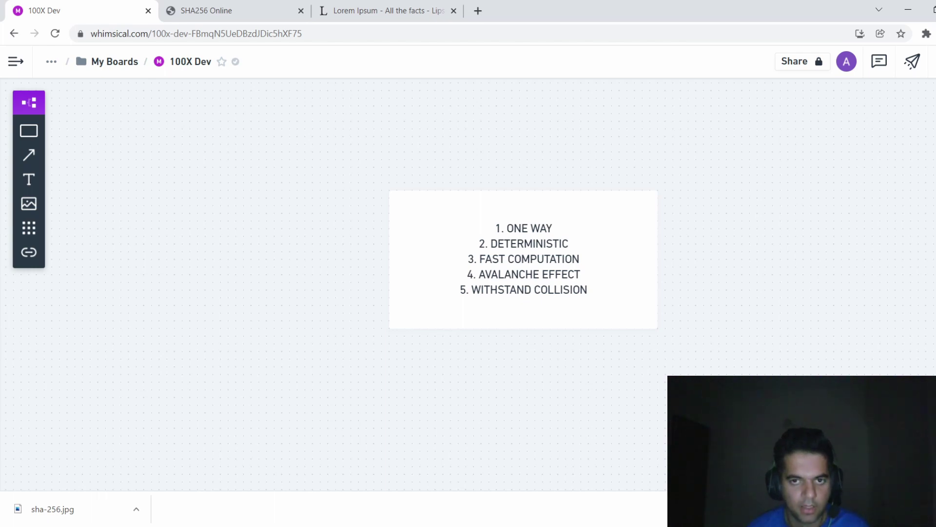
pyautogui.scroll(15, 468, 283)
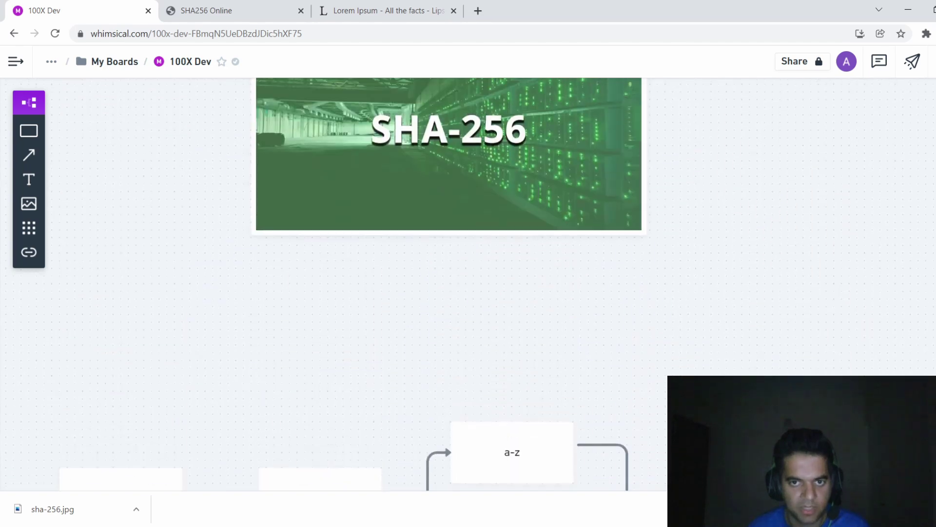
pyautogui.scroll(3, 468, 283)
pyautogui.scroll(-6, 468, 283)
pyautogui.scroll(4, 468, 283)
pyautogui.scroll(-1, 468, 282)
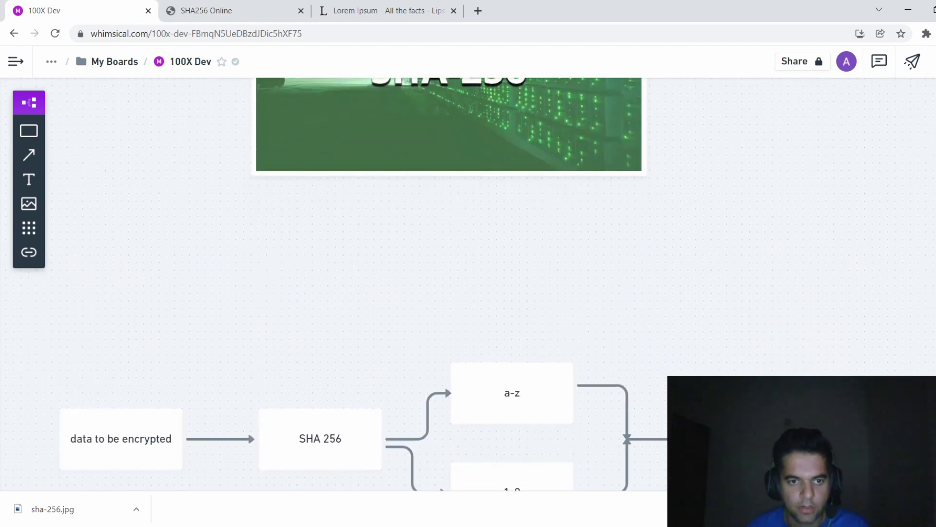
pyautogui.scroll(4, 468, 283)
pyautogui.scroll(-1, 468, 283)
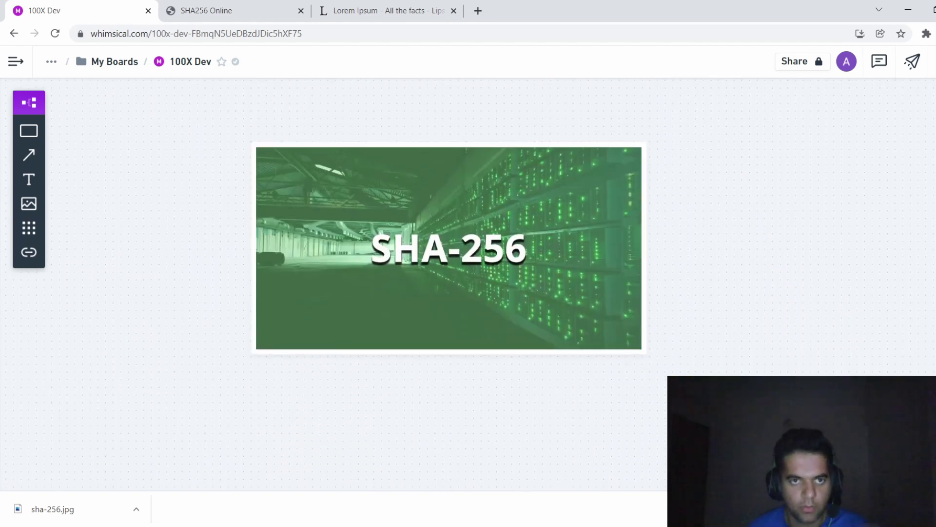